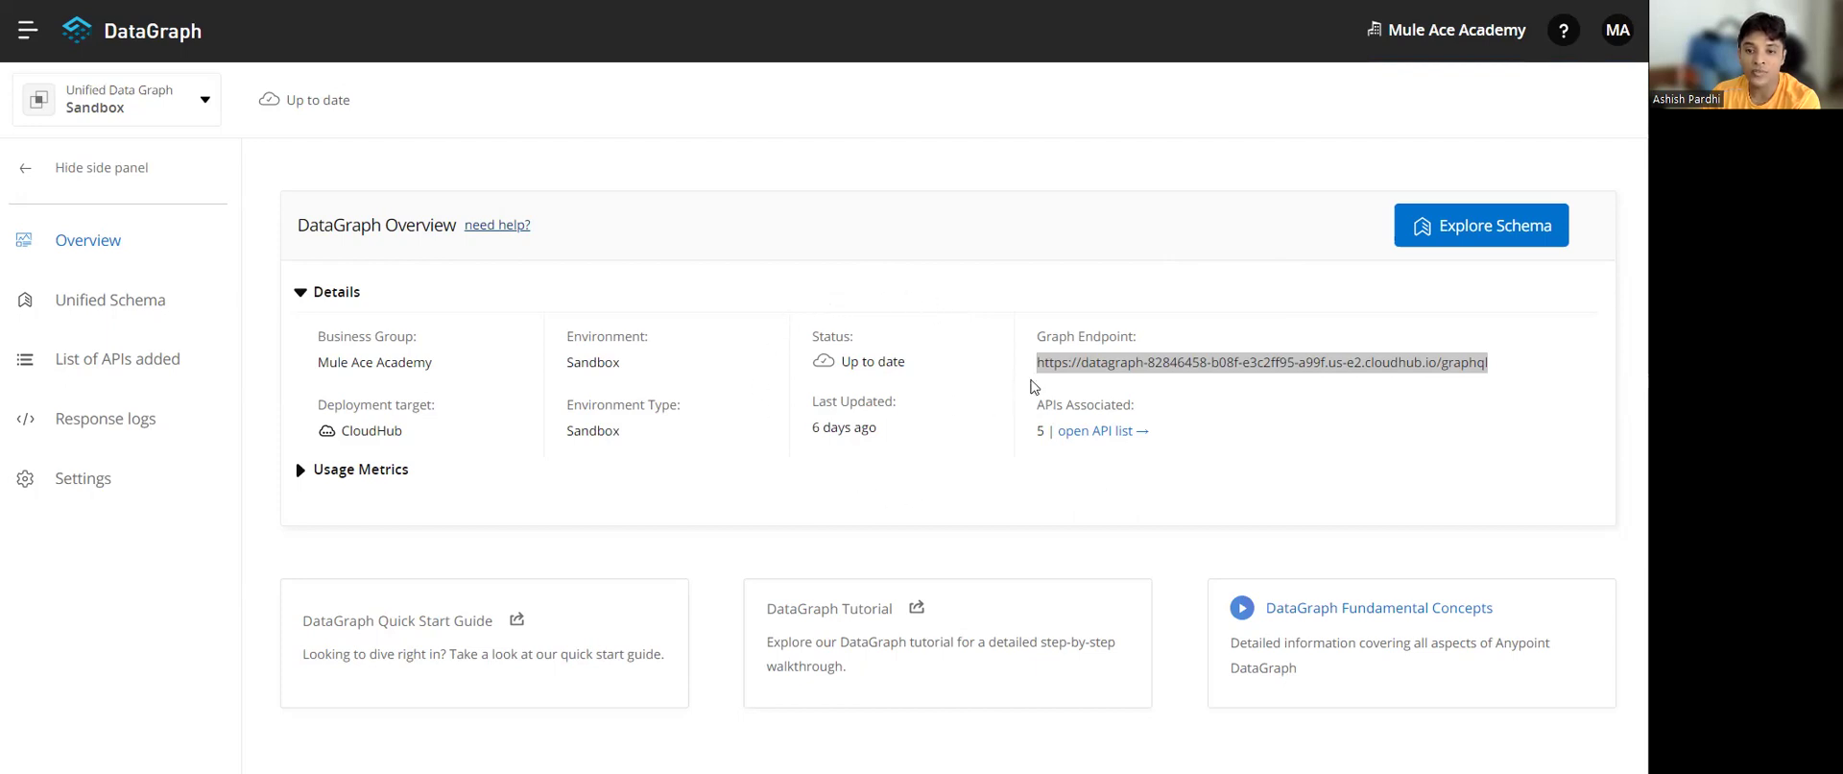
# Step: Examine the graph endpoint URL in the DataGraph overview details, then open the unified schema
pyautogui.click(1342, 407)
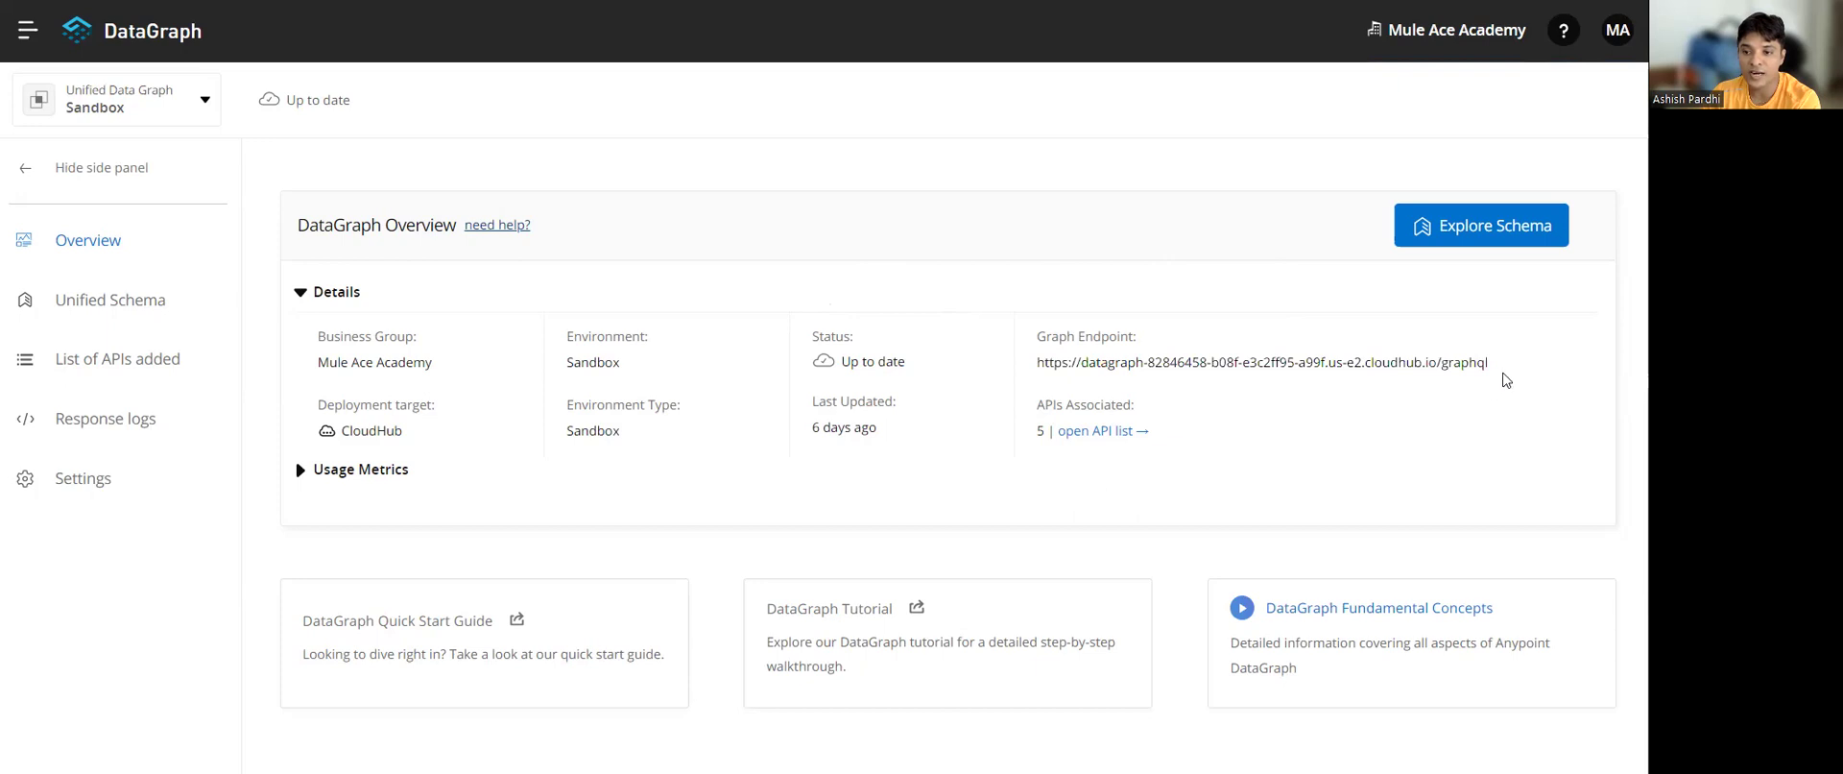
pyautogui.moveTo(1502, 372); pyautogui.dragTo(1033, 368)
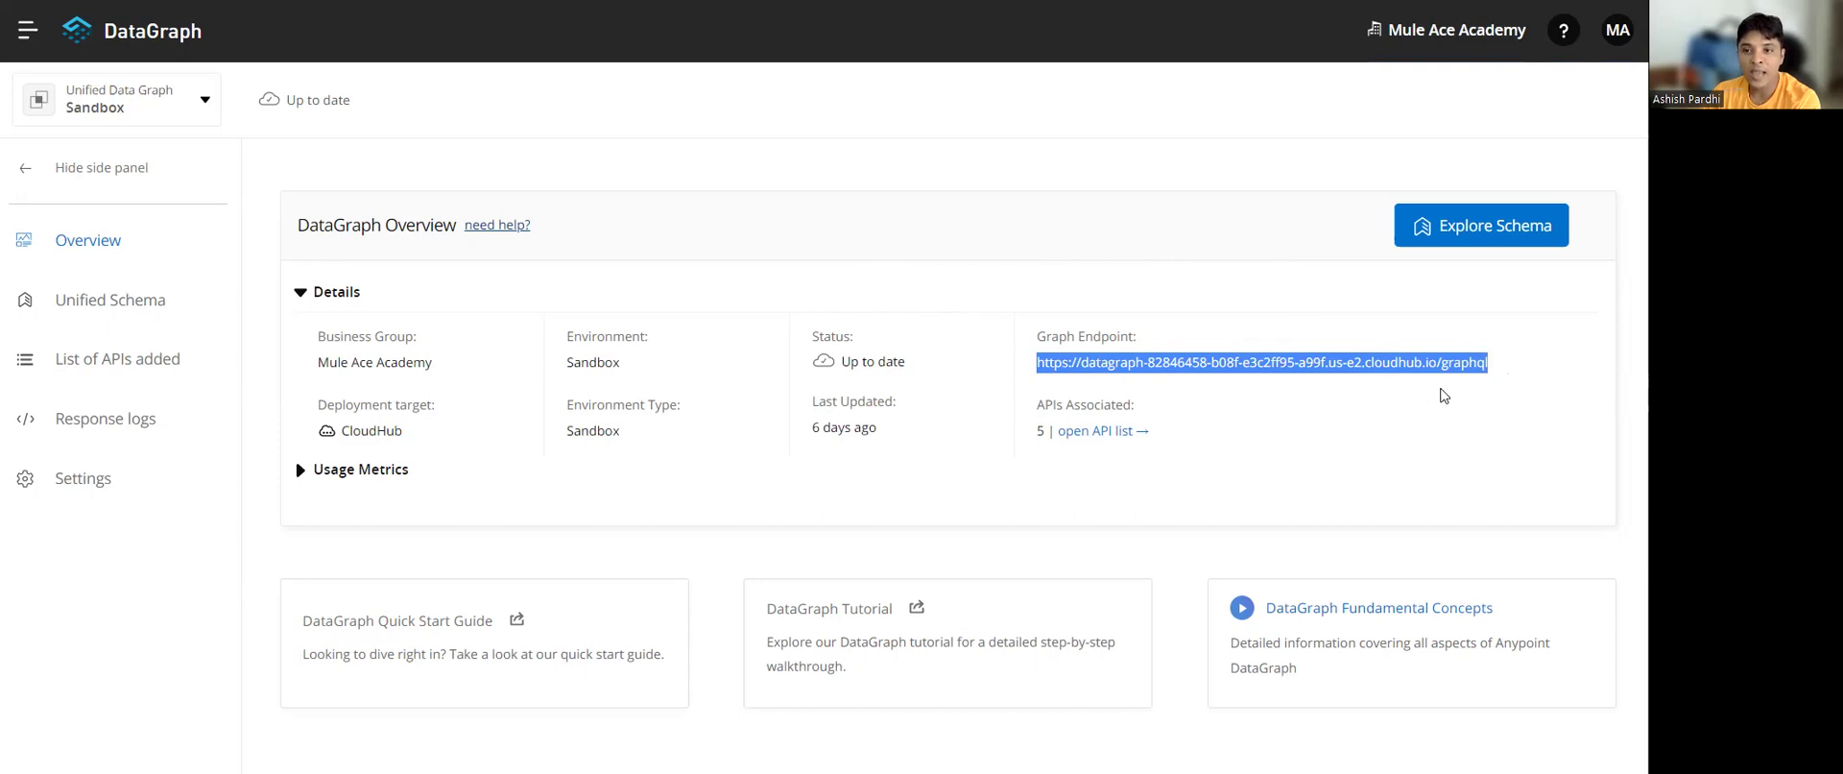
pyautogui.click(205, 305)
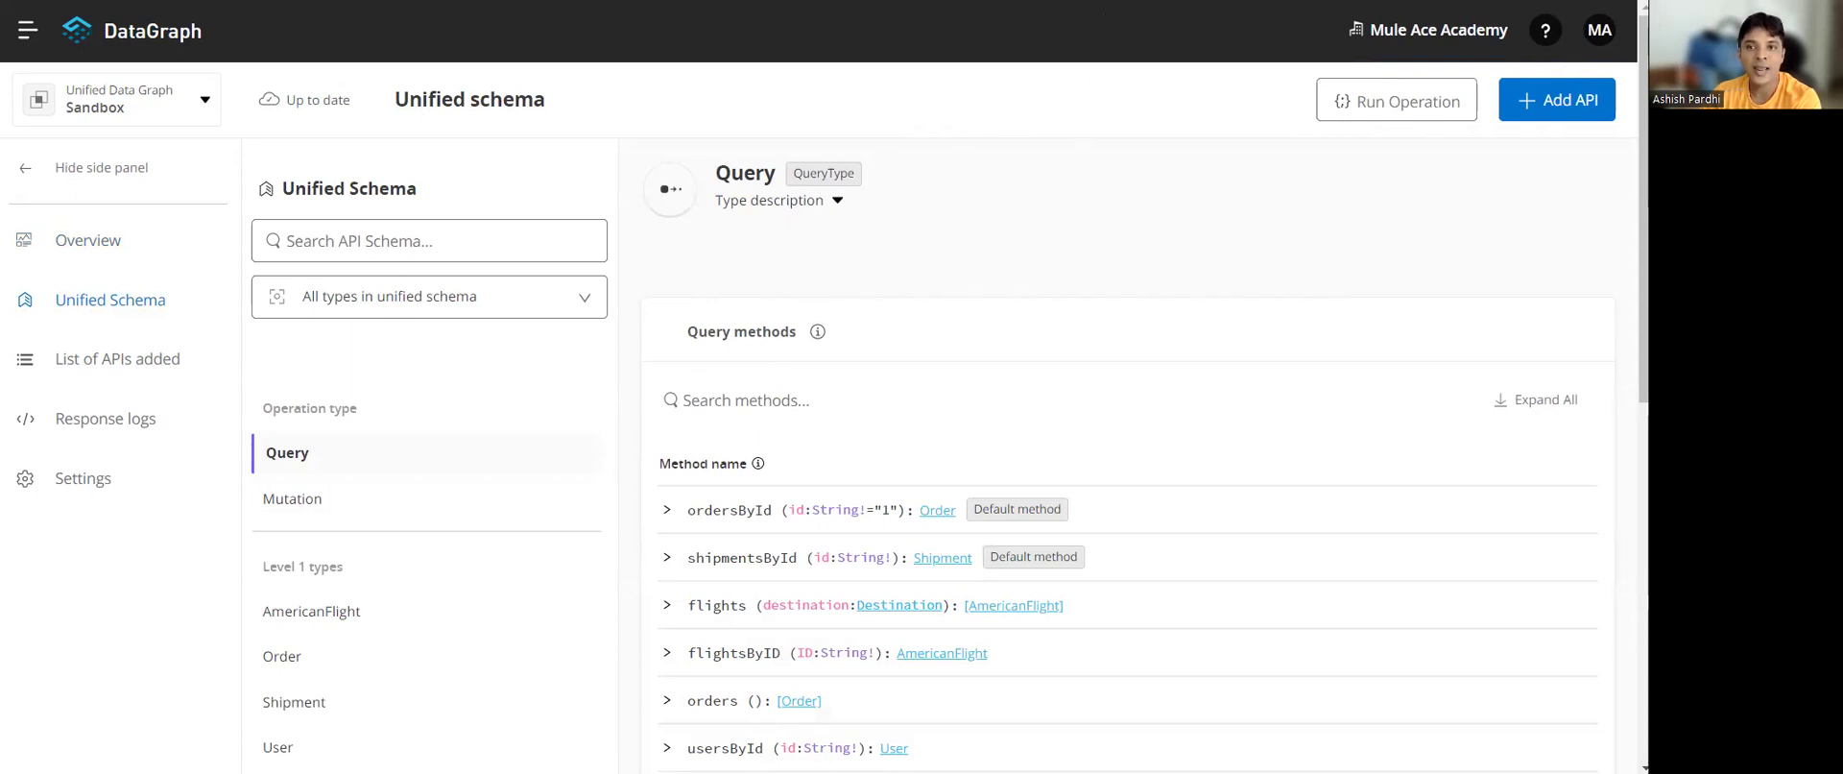
# Step: Switch to API Manager and review the policy options in DataGraph Administration, including Client ID enforcement and SLA based rate limiting
pyautogui.hotkey('alt', 'Tab')
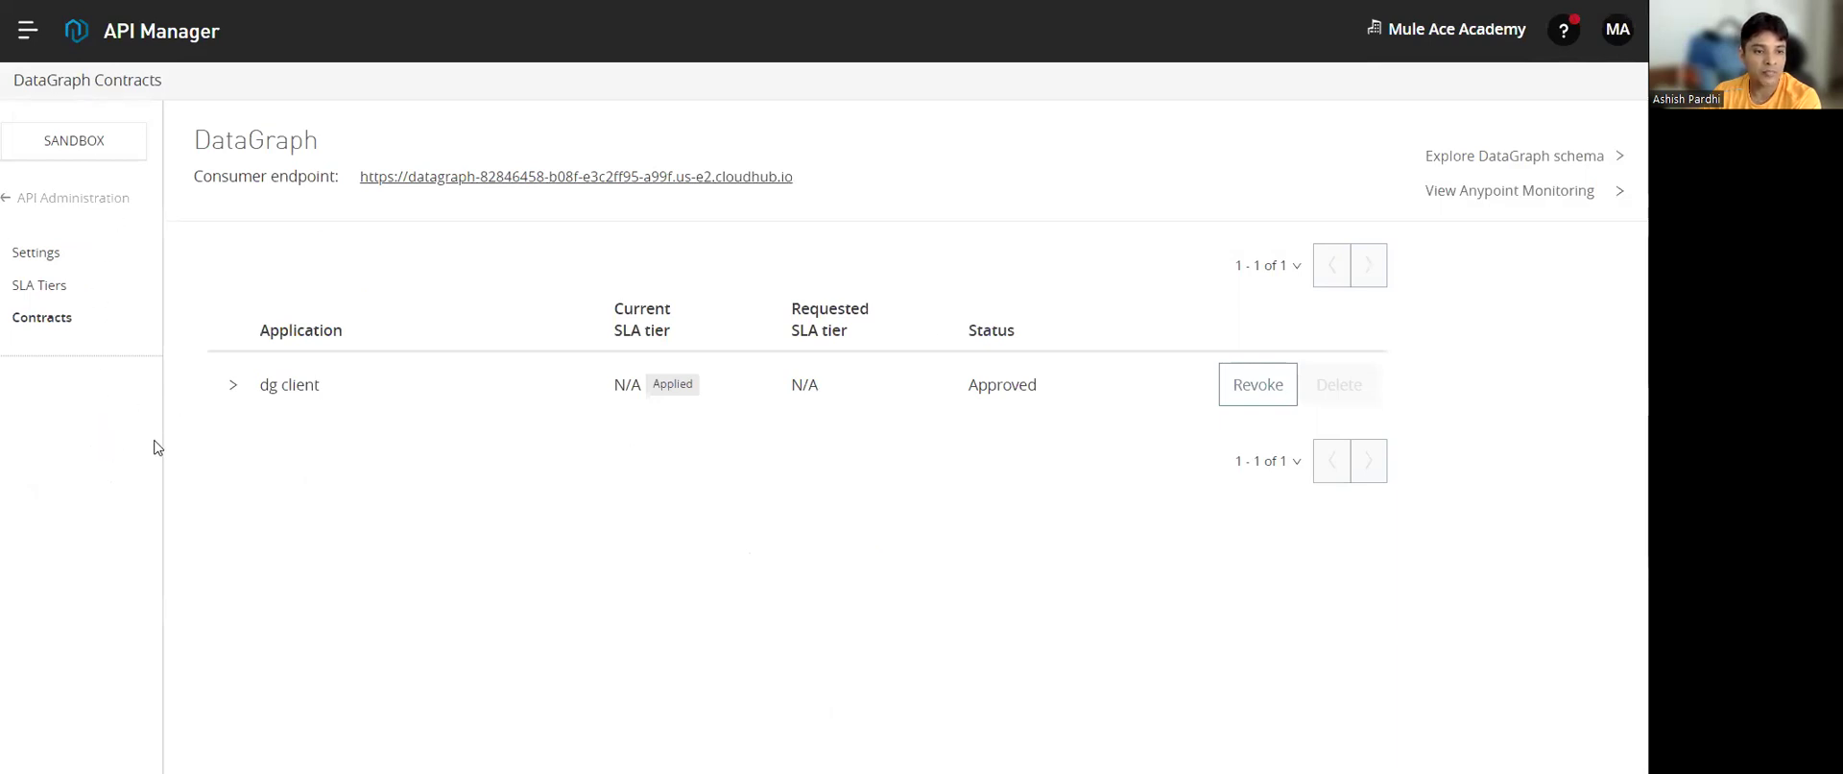
pyautogui.click(9, 200)
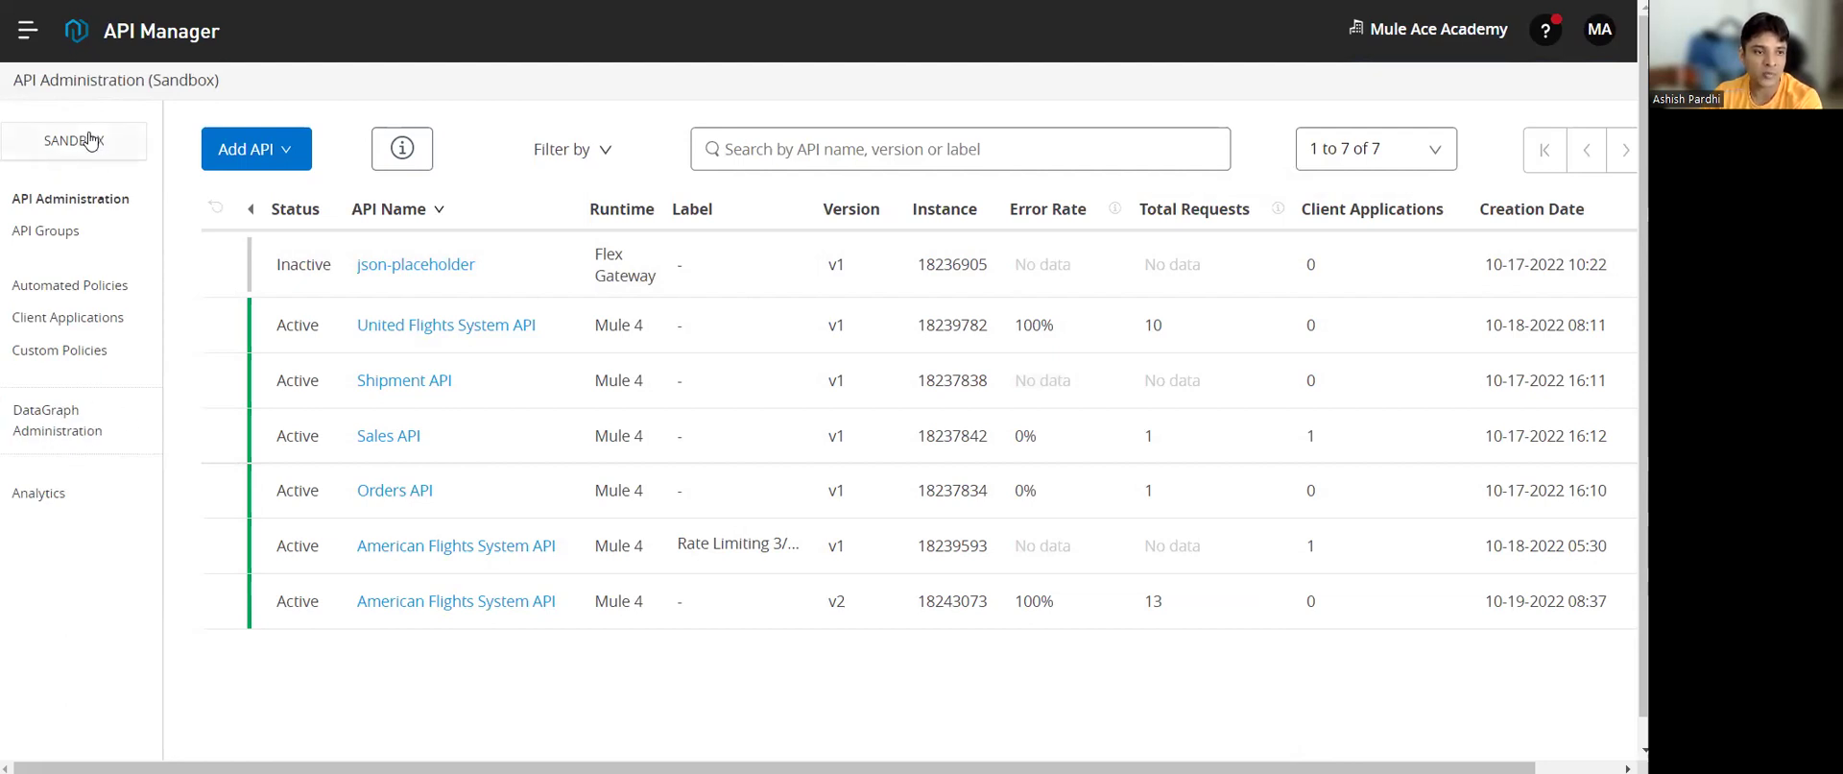
pyautogui.click(63, 428)
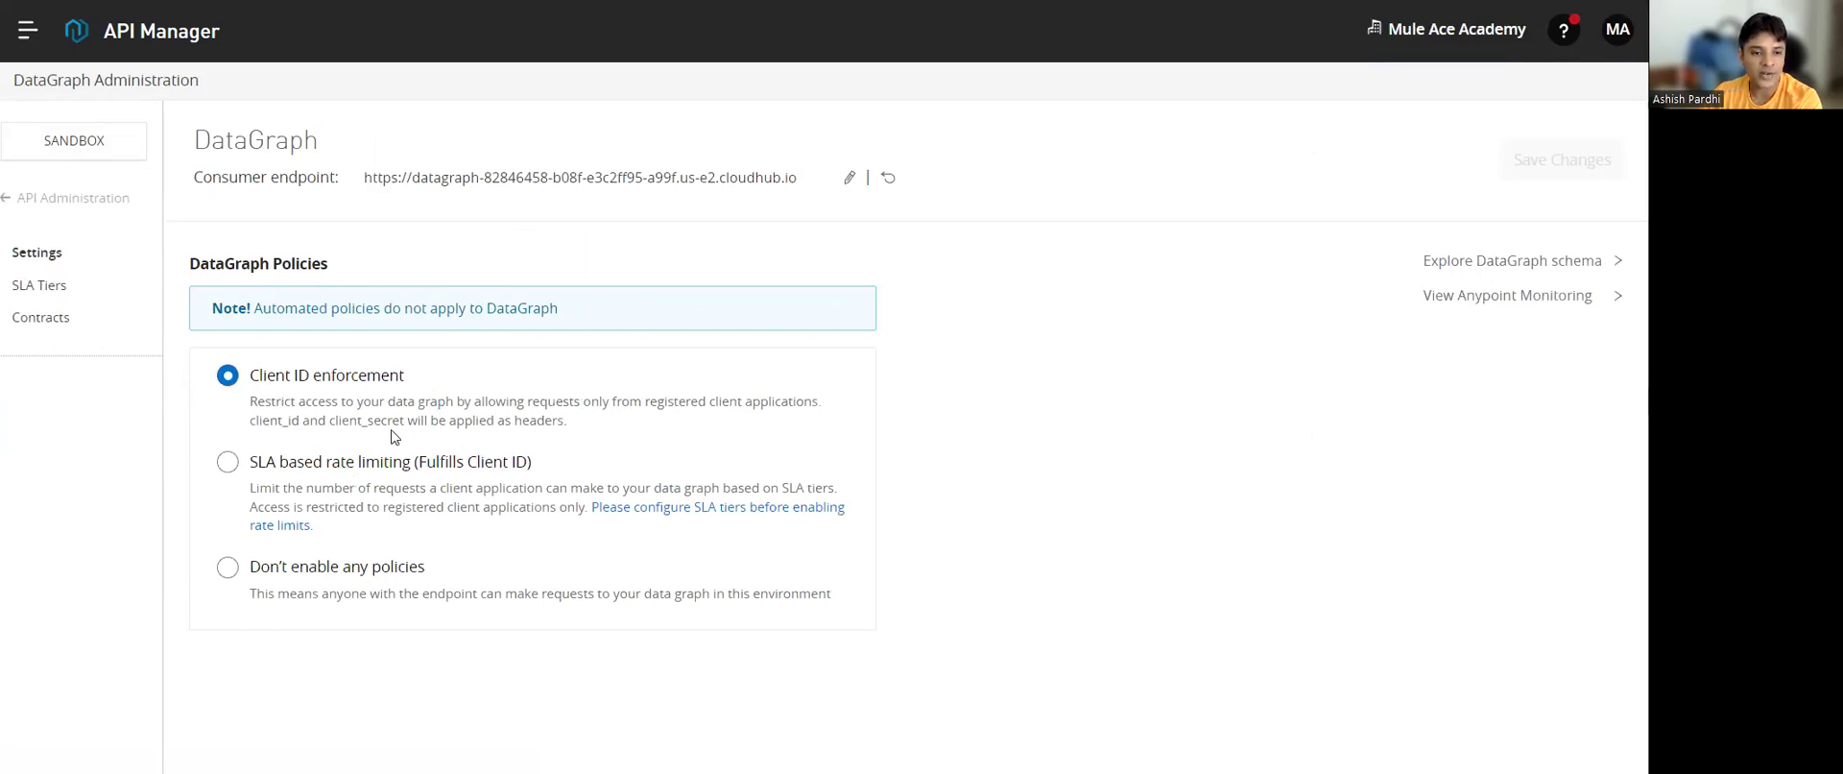
pyautogui.moveTo(249, 375); pyautogui.dragTo(411, 382)
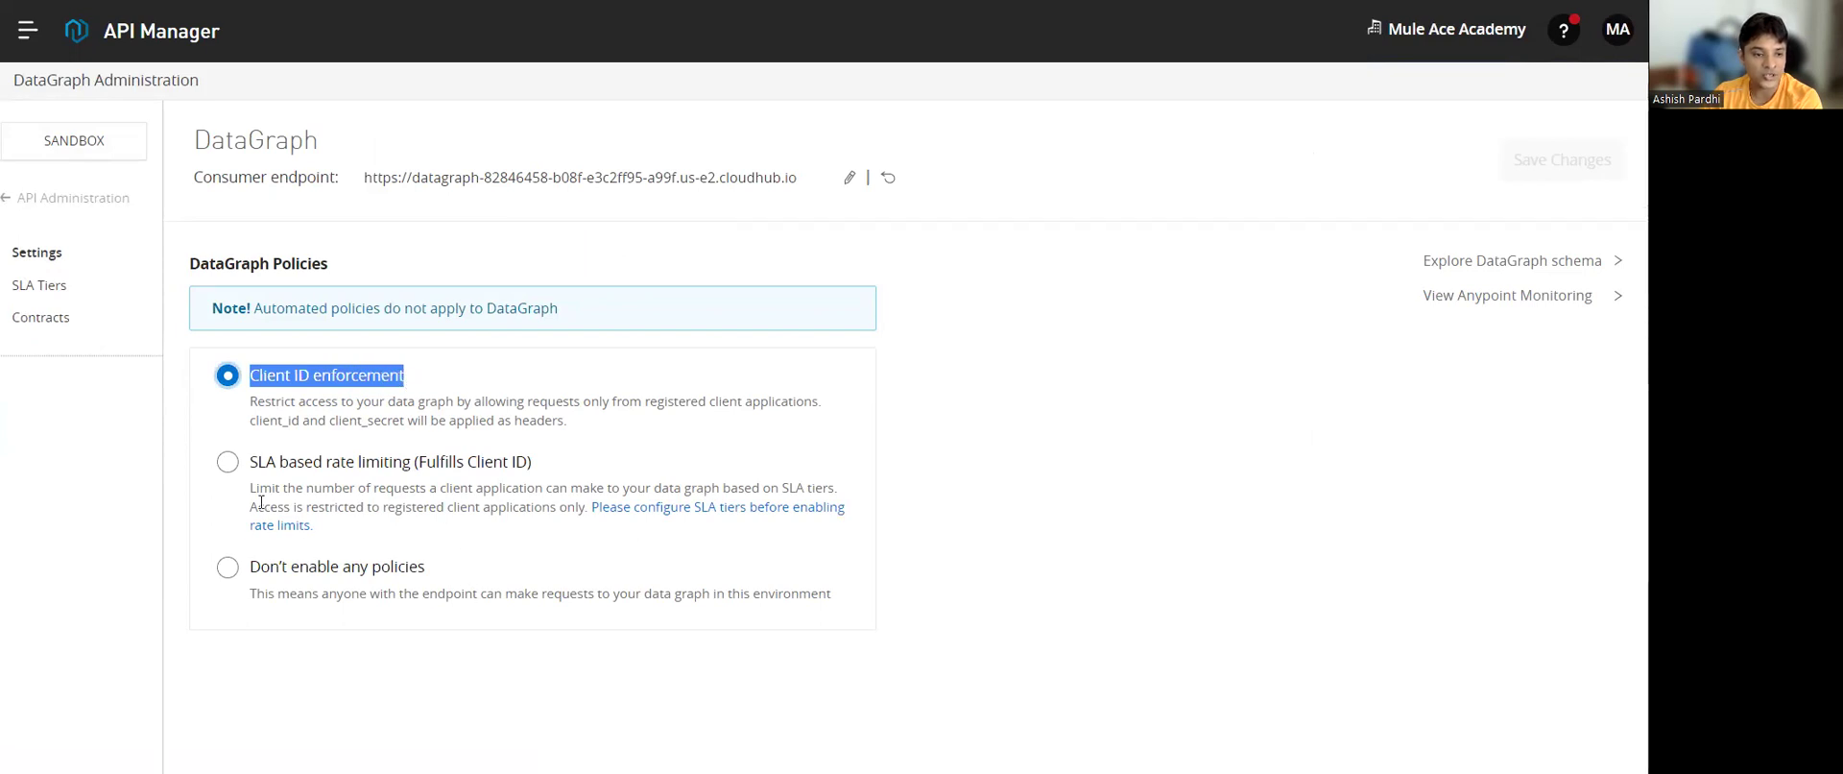
pyautogui.moveTo(249, 462); pyautogui.dragTo(535, 490)
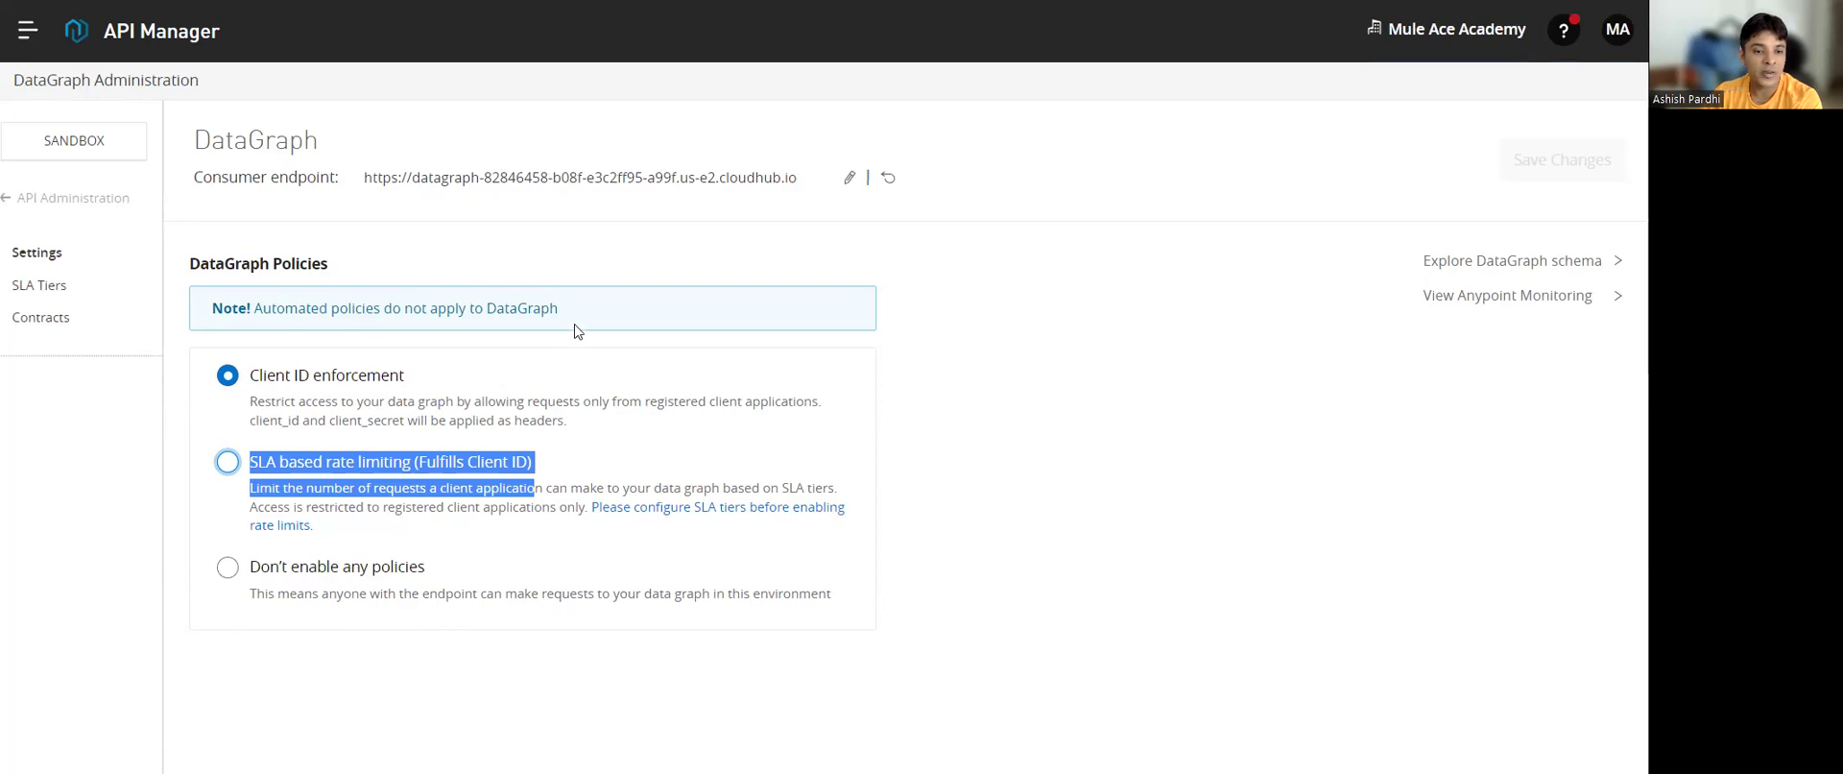
pyautogui.moveTo(568, 308); pyautogui.dragTo(200, 322)
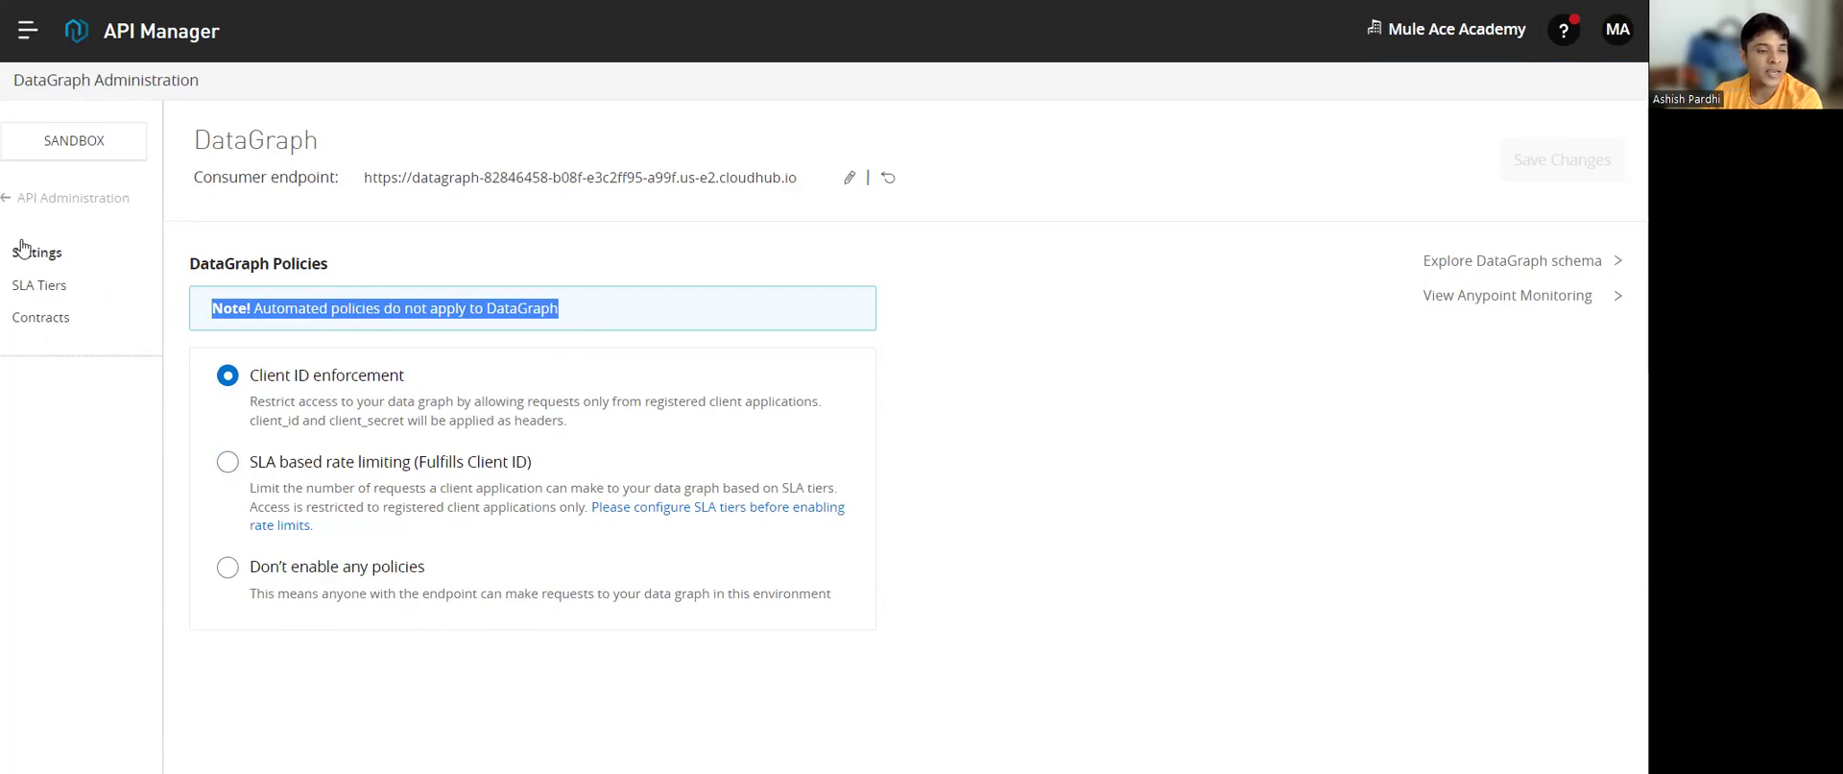
# Step: Check the SLA tiers and client application contracts defined for DataGraph
pyautogui.click(40, 286)
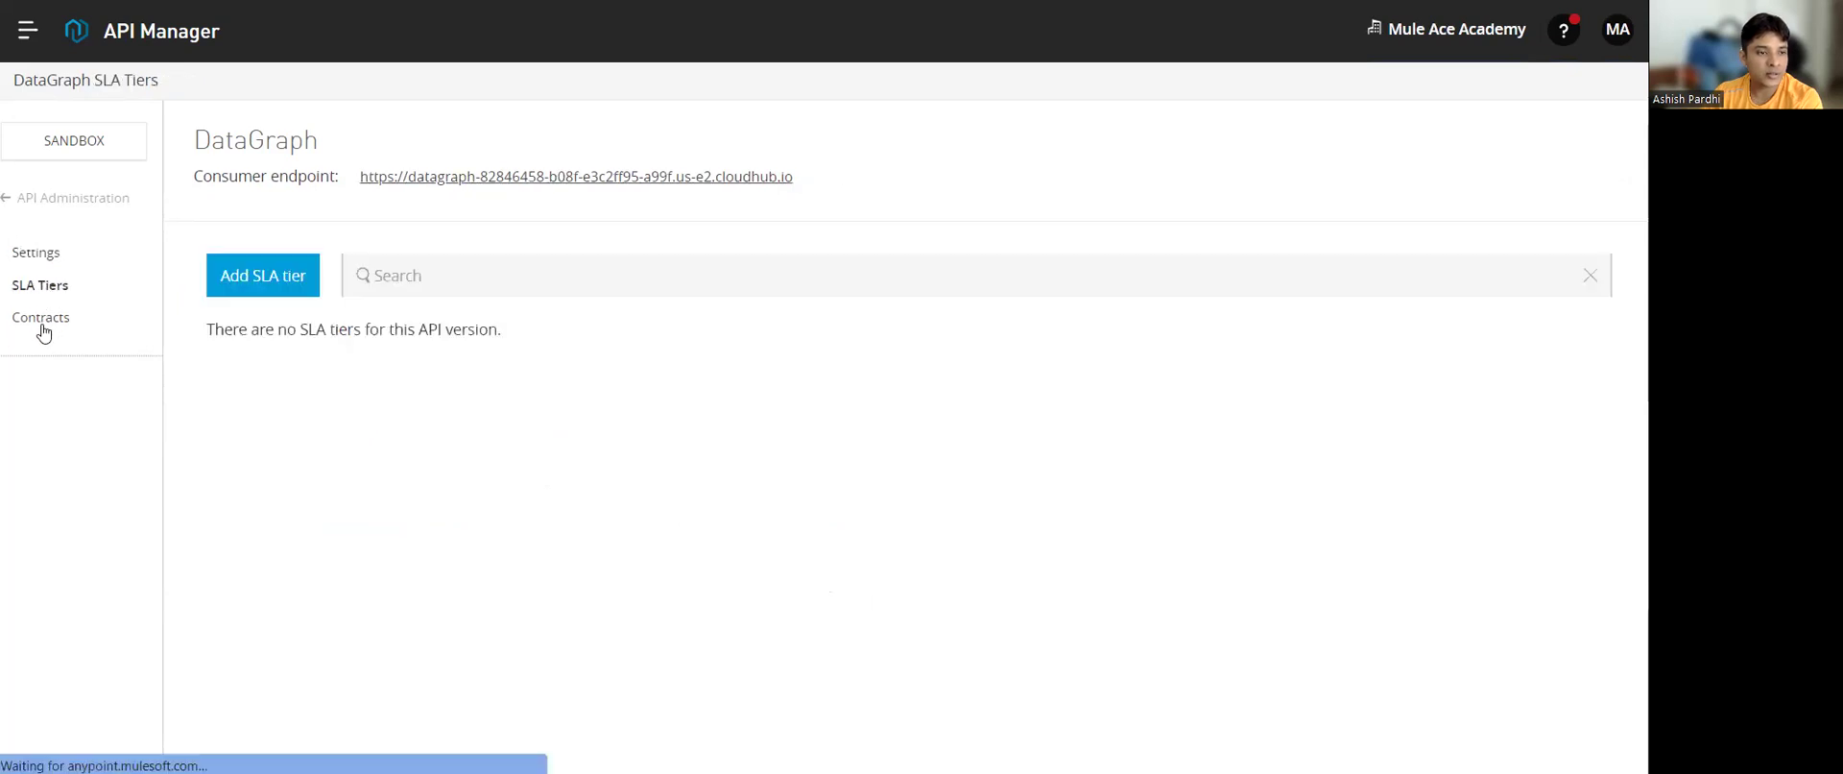
pyautogui.click(53, 317)
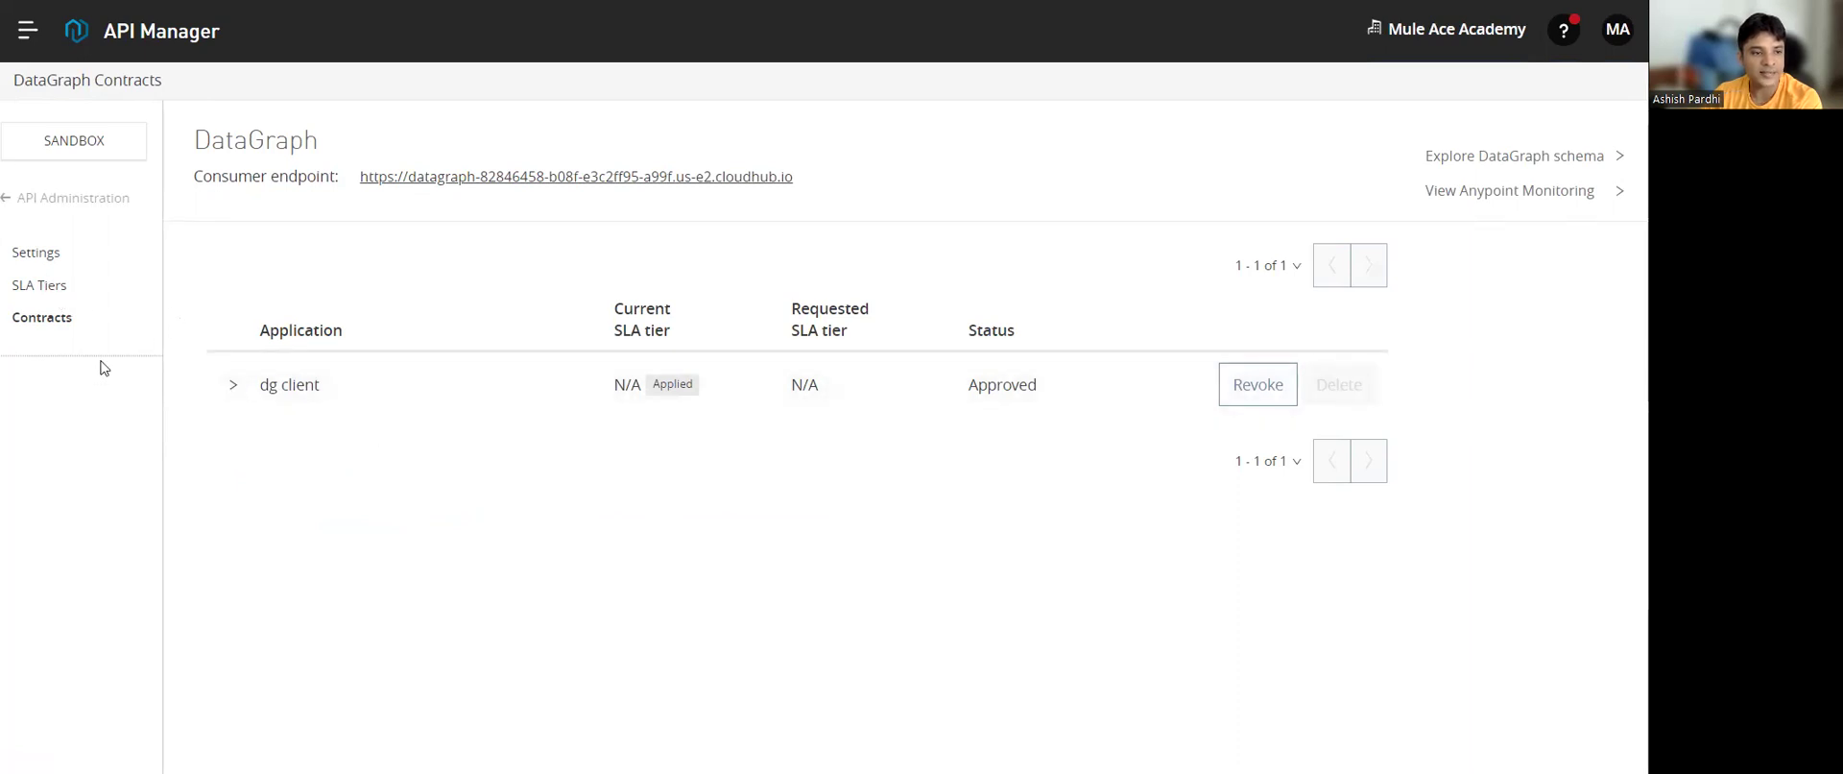
# Step: Return to DataGraph, open Run Operation for the unified schema and run the ordersById query several times in a row
pyautogui.hotkey('ctrl', 'Tab')
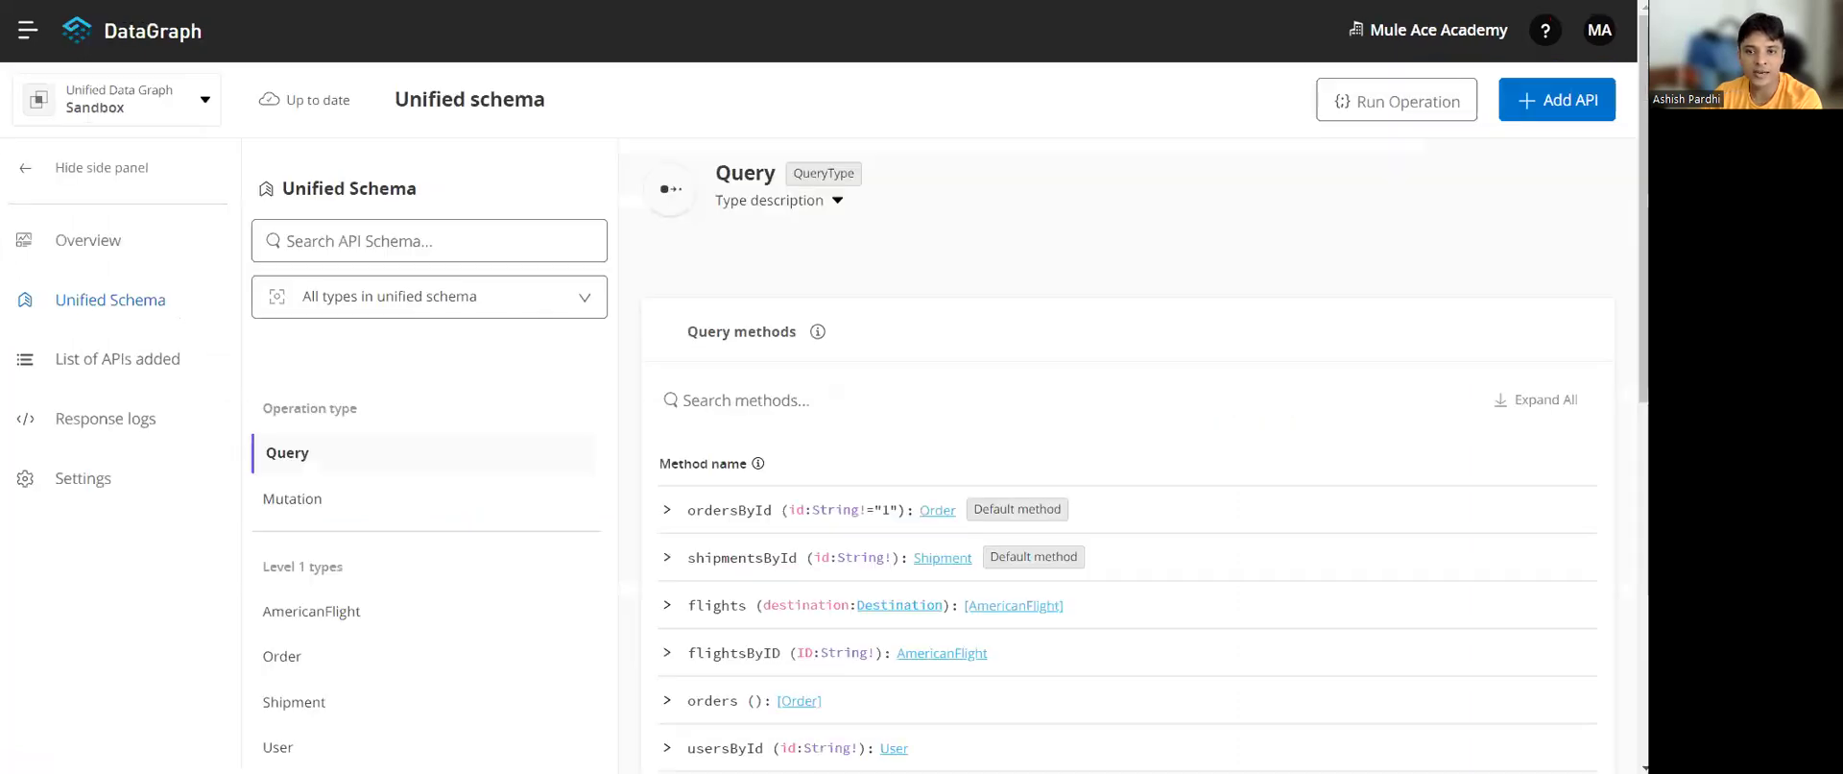
pyautogui.click(1398, 101)
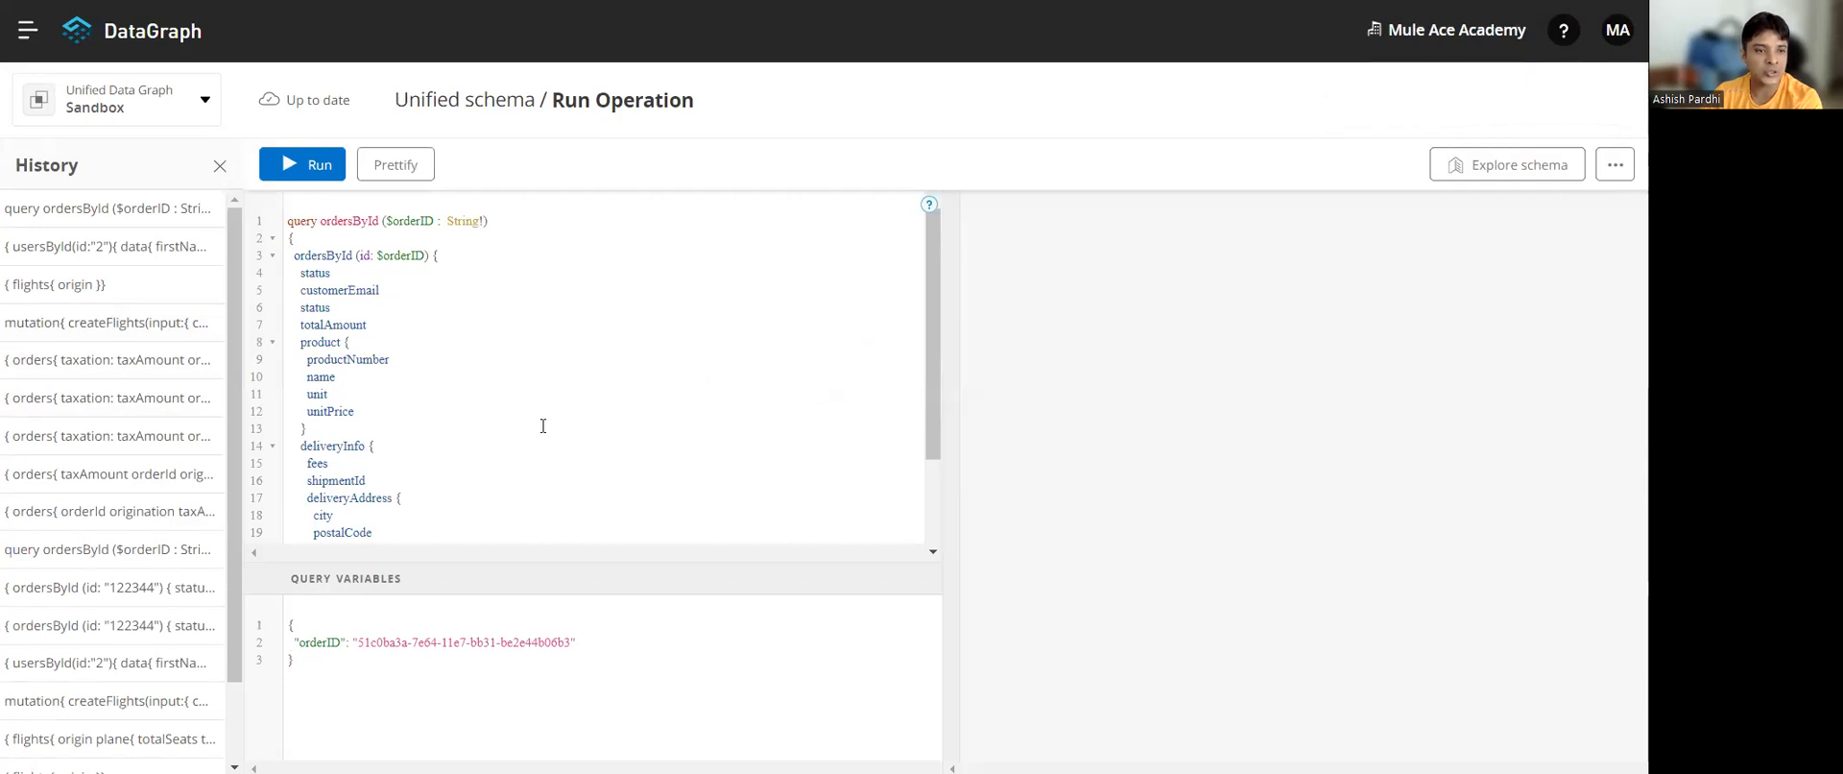
pyautogui.click(316, 173)
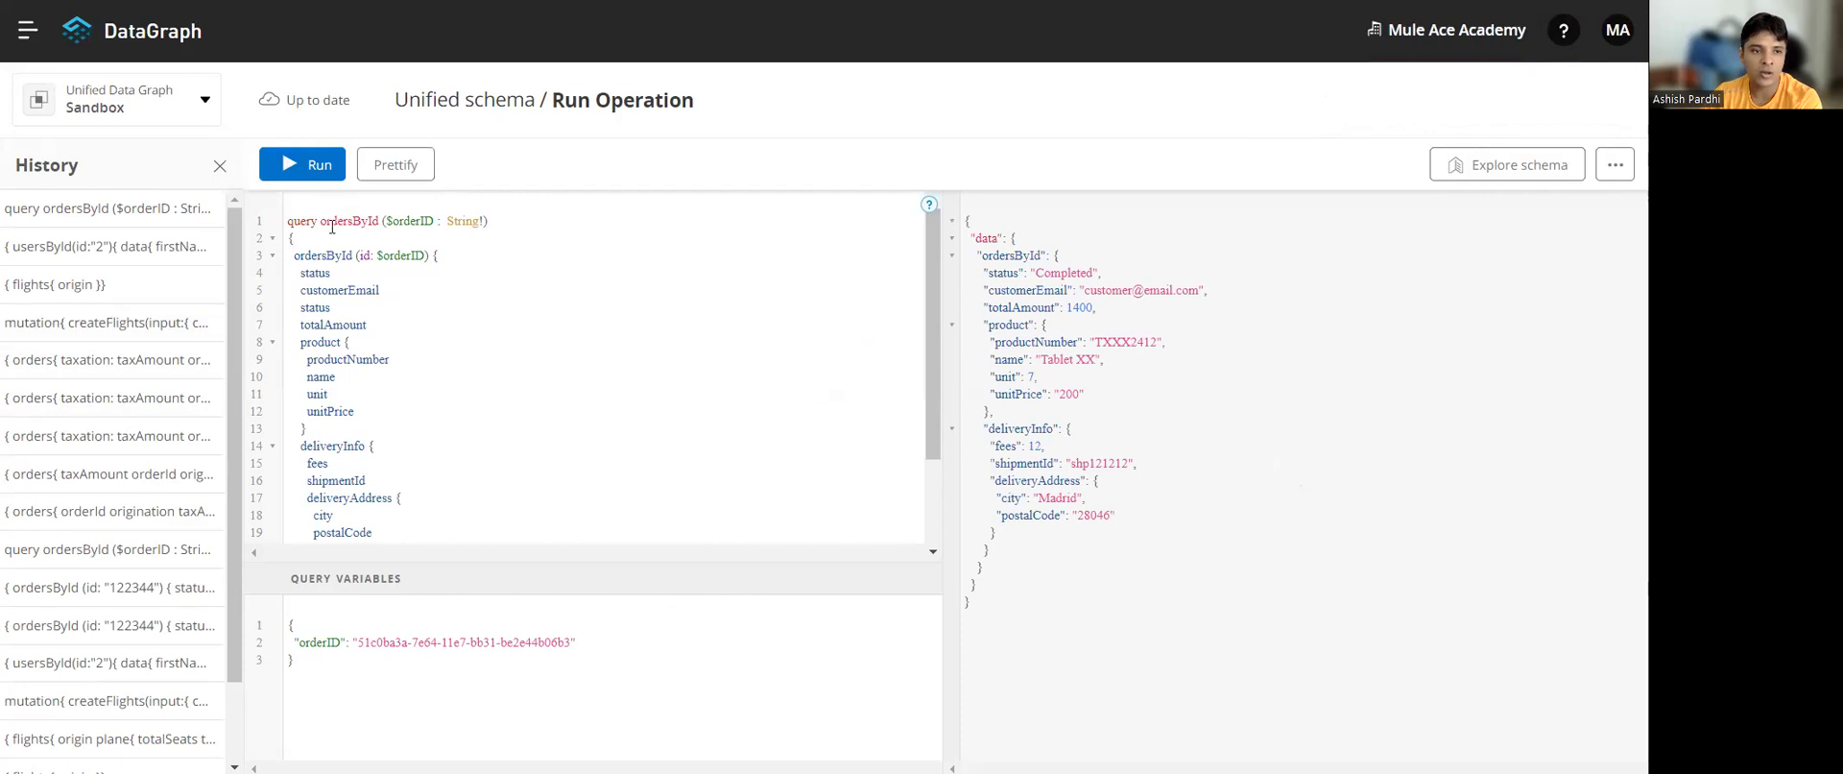
pyautogui.click(303, 165)
pyautogui.click(307, 168)
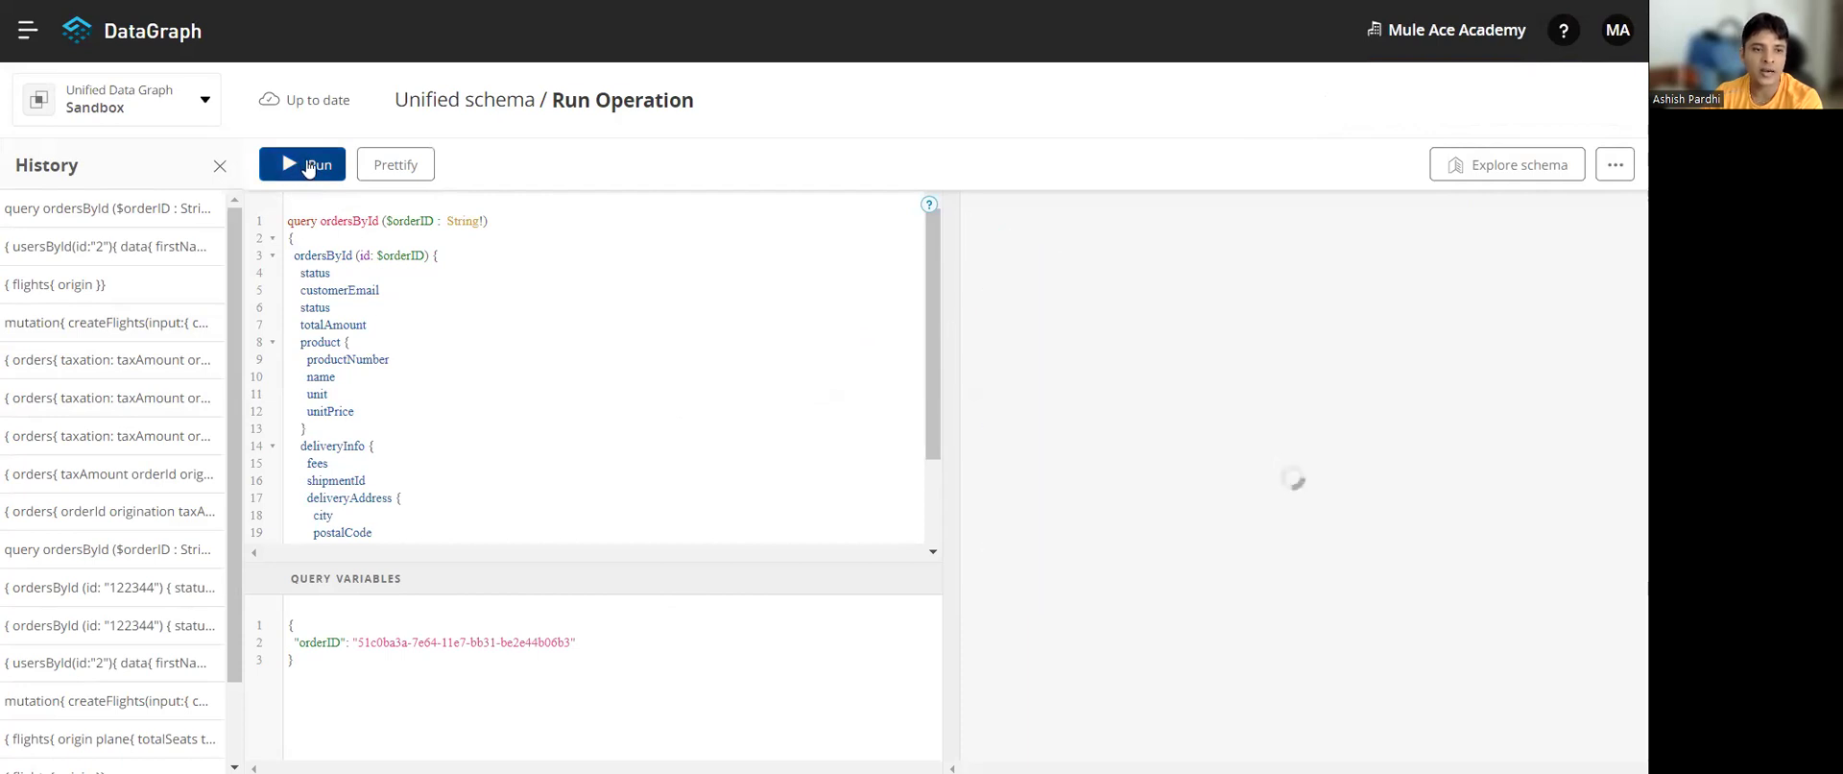
pyautogui.click(308, 167)
pyautogui.click(307, 168)
pyautogui.click(307, 168)
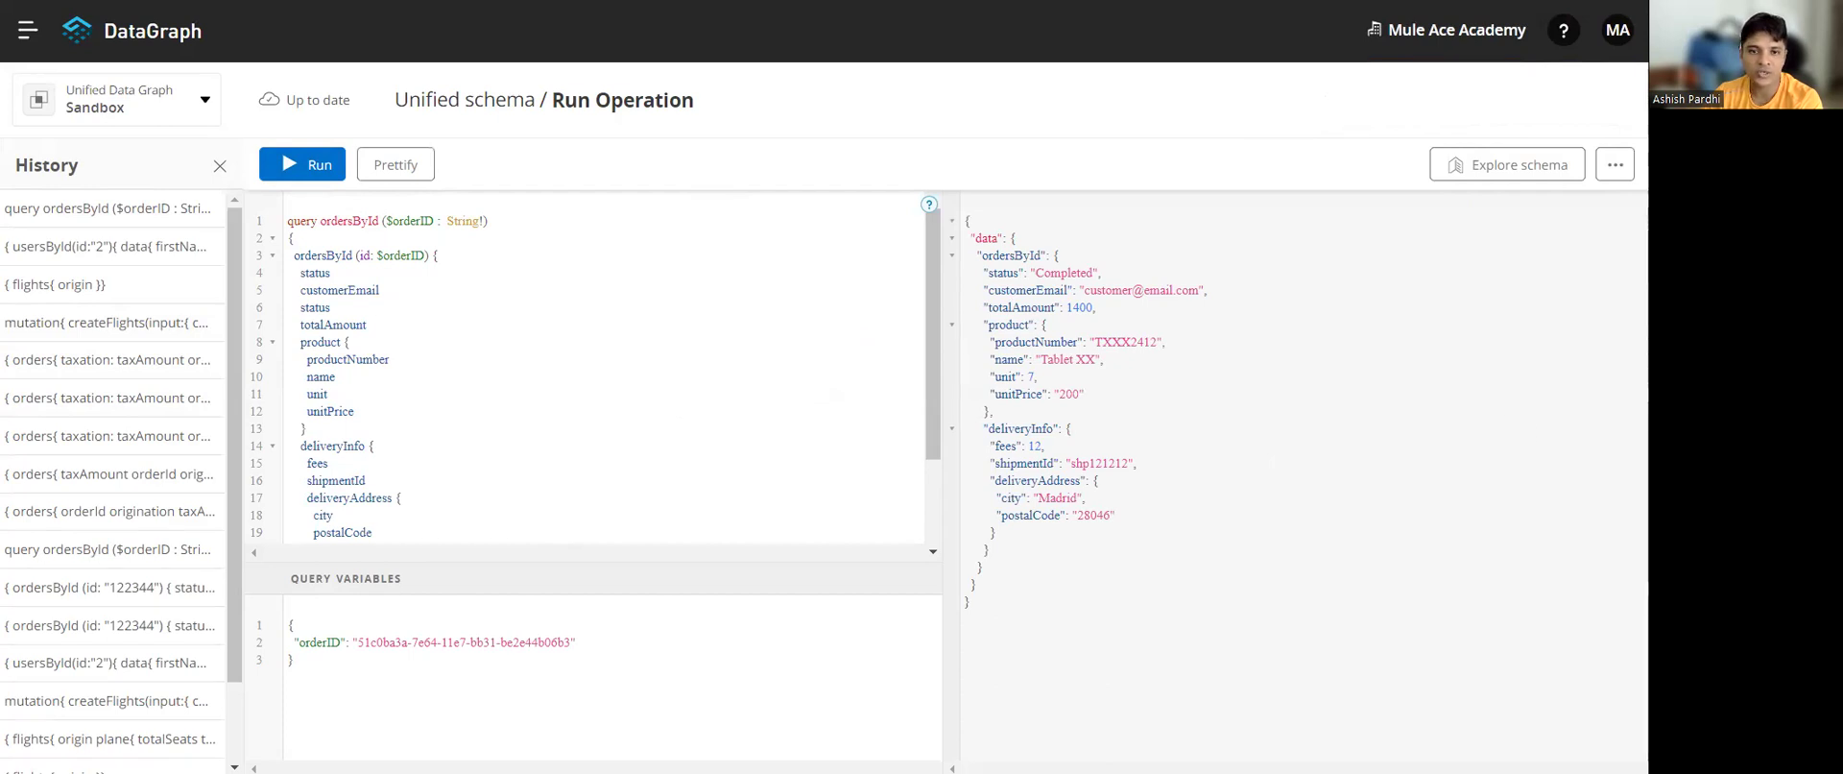
# Step: Switch to the Scaling API Calls documentation and read the default limits on annual and concurrent API calls
pyautogui.hotkey('alt', 'Tab')
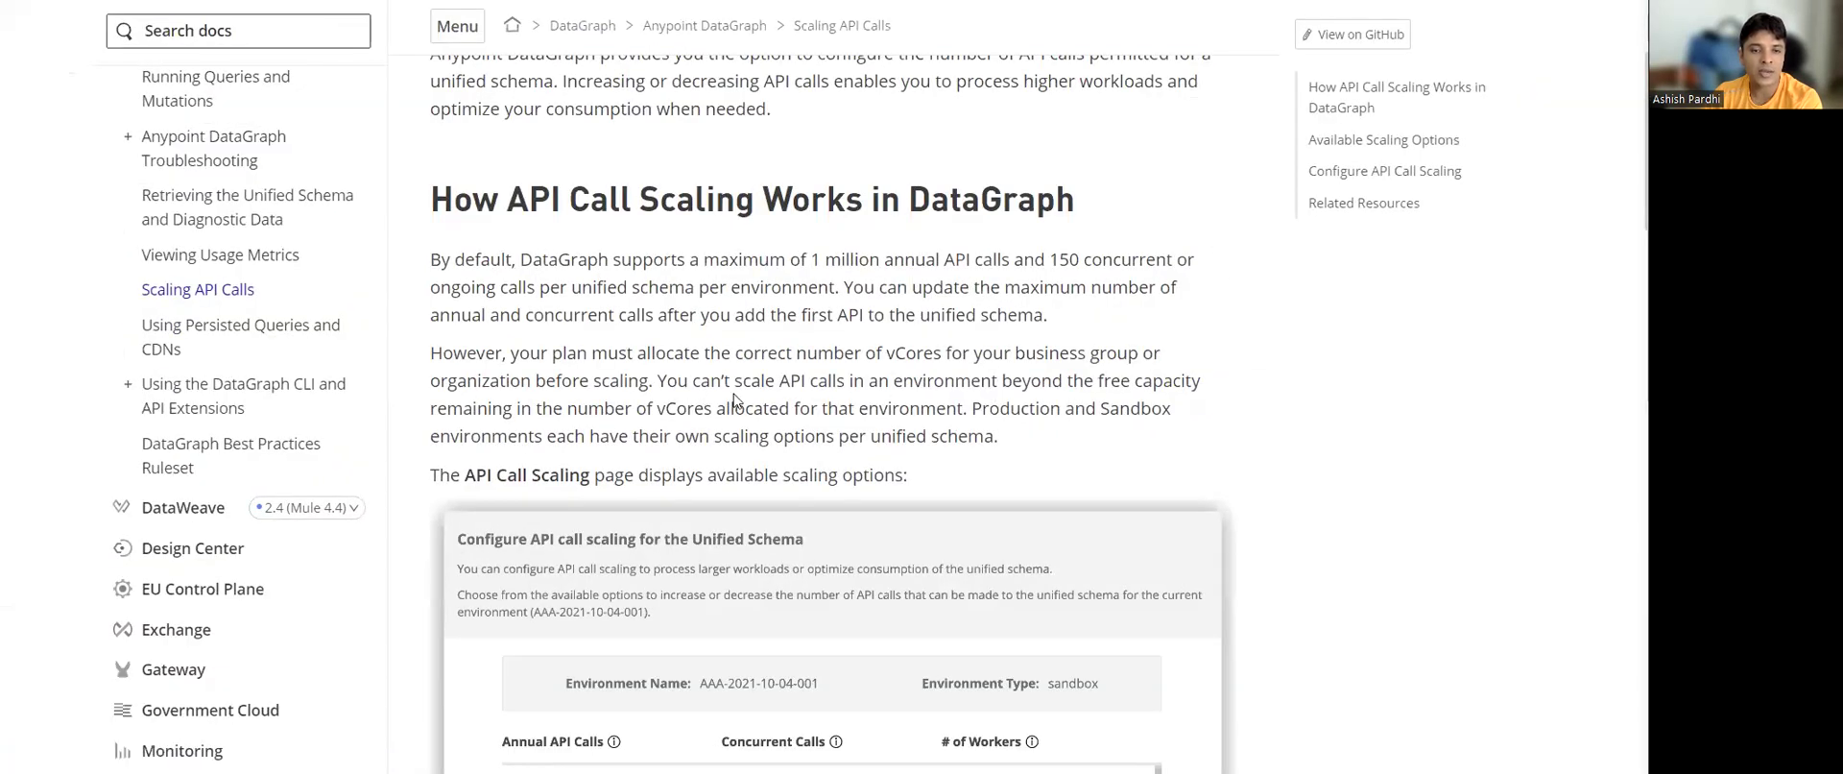
pyautogui.scroll(-3, 724, 389)
pyautogui.scroll(3, 723, 396)
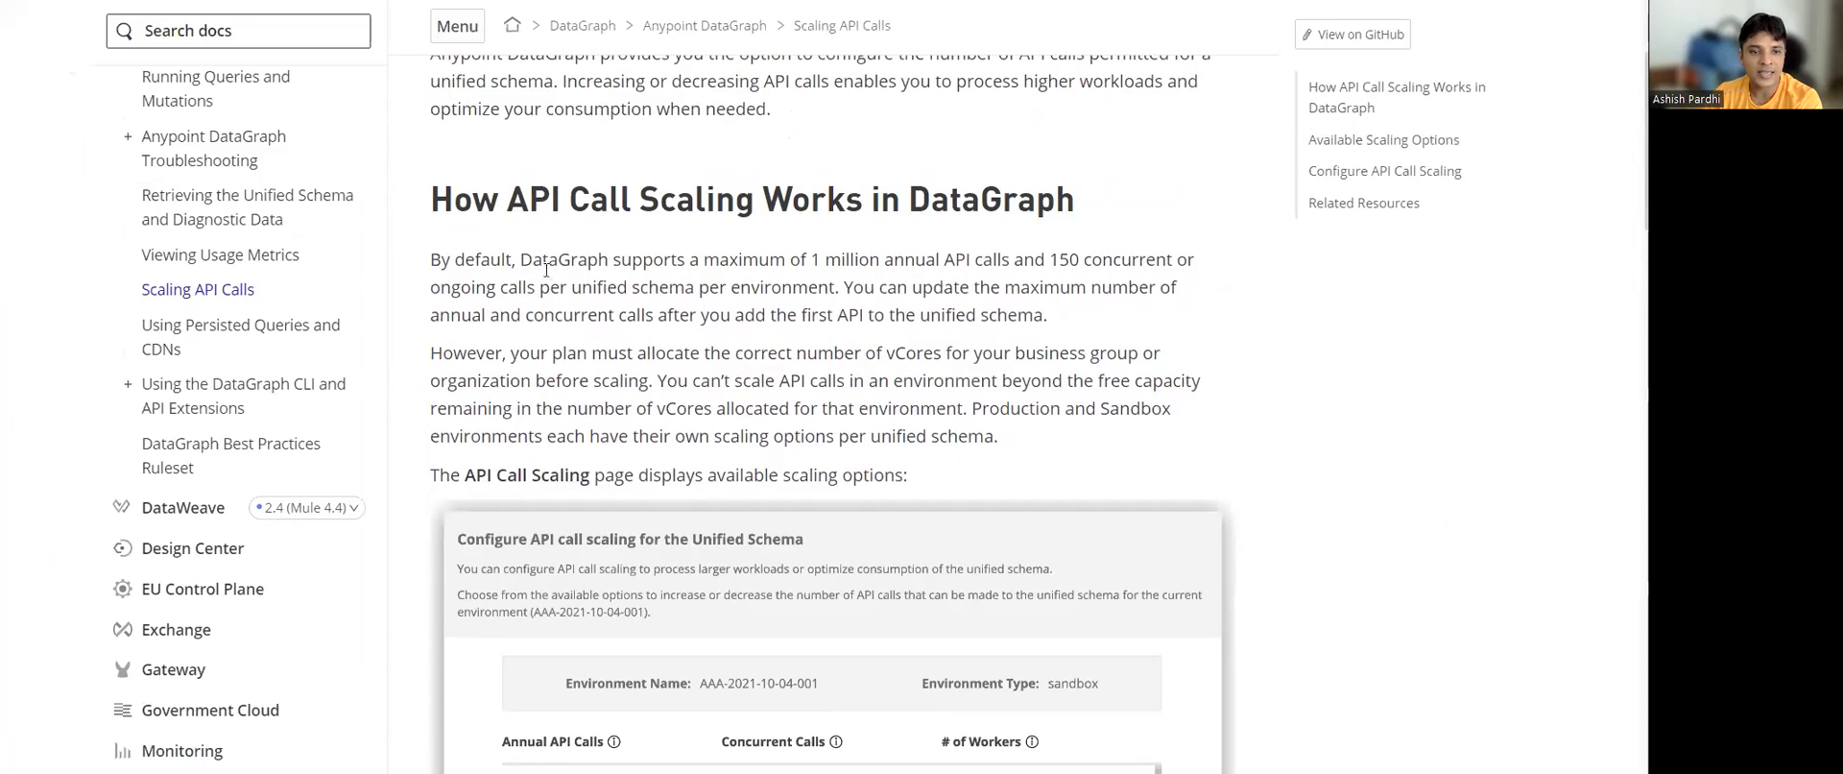
pyautogui.moveTo(519, 260); pyautogui.dragTo(1180, 268)
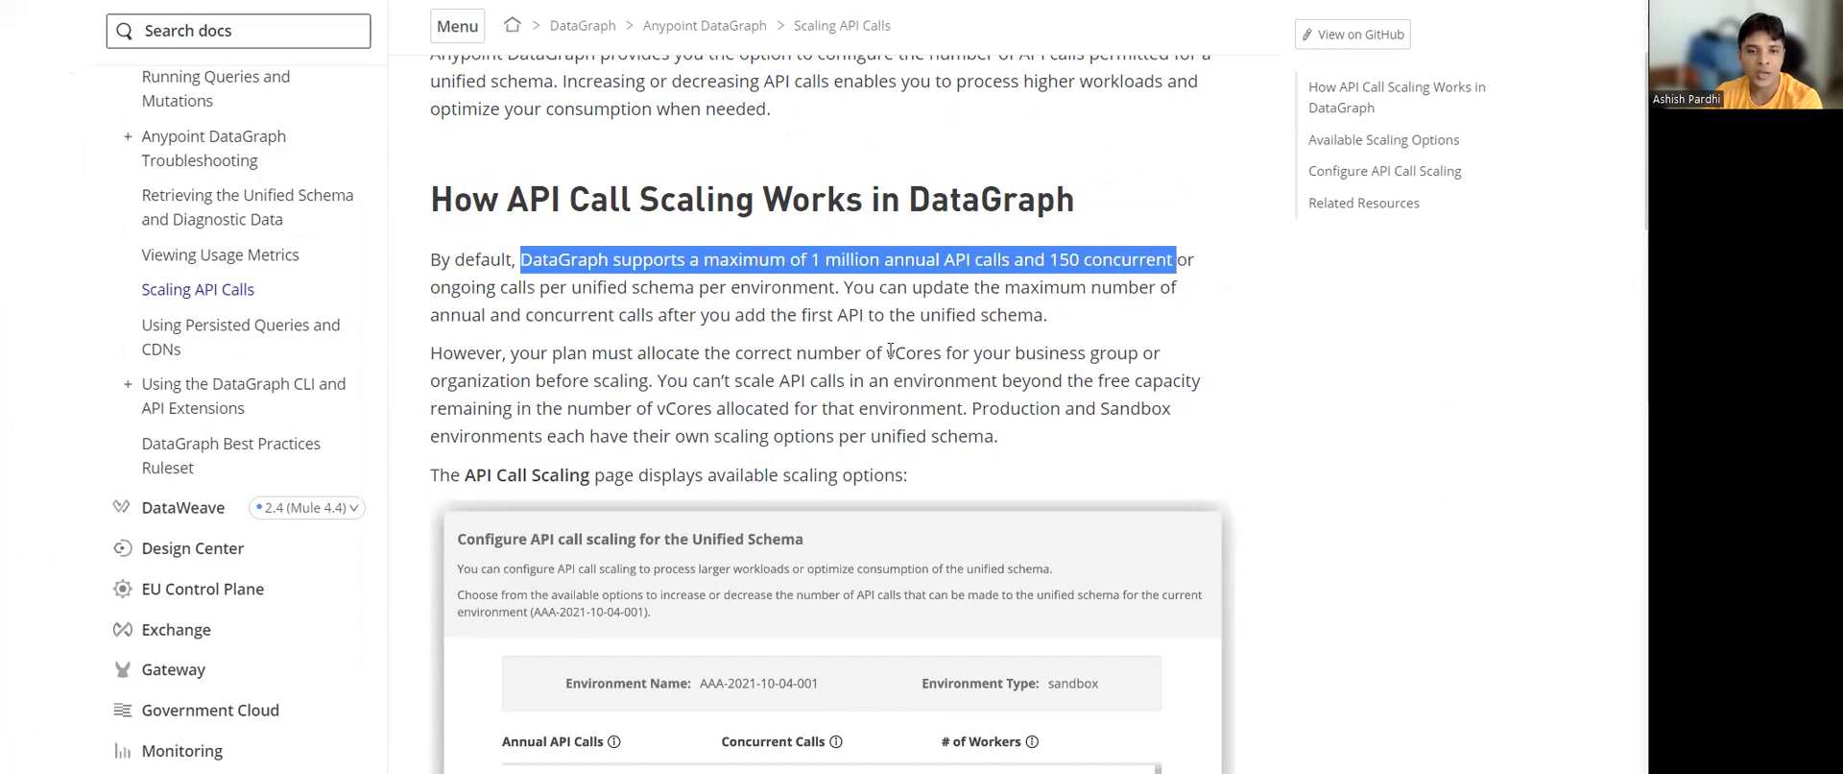
# Step: Compare the documented default limits and vCore requirements with the annual calls, concurrent calls and workers in the API Call Scaling options table
pyautogui.scroll(-5, 542, 384)
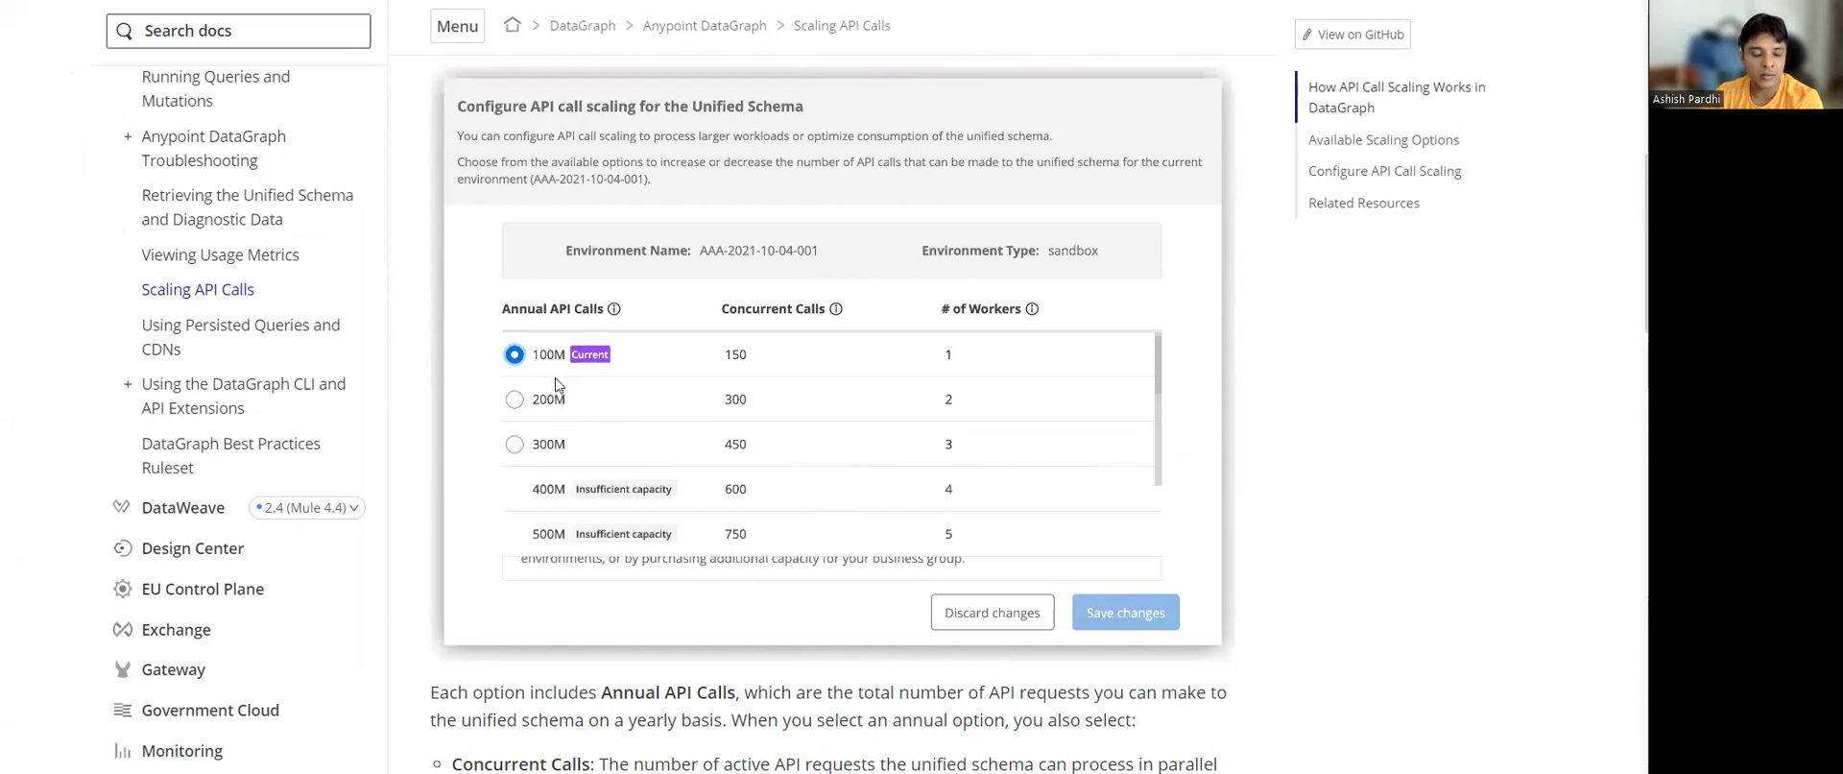
pyautogui.scroll(3, 564, 389)
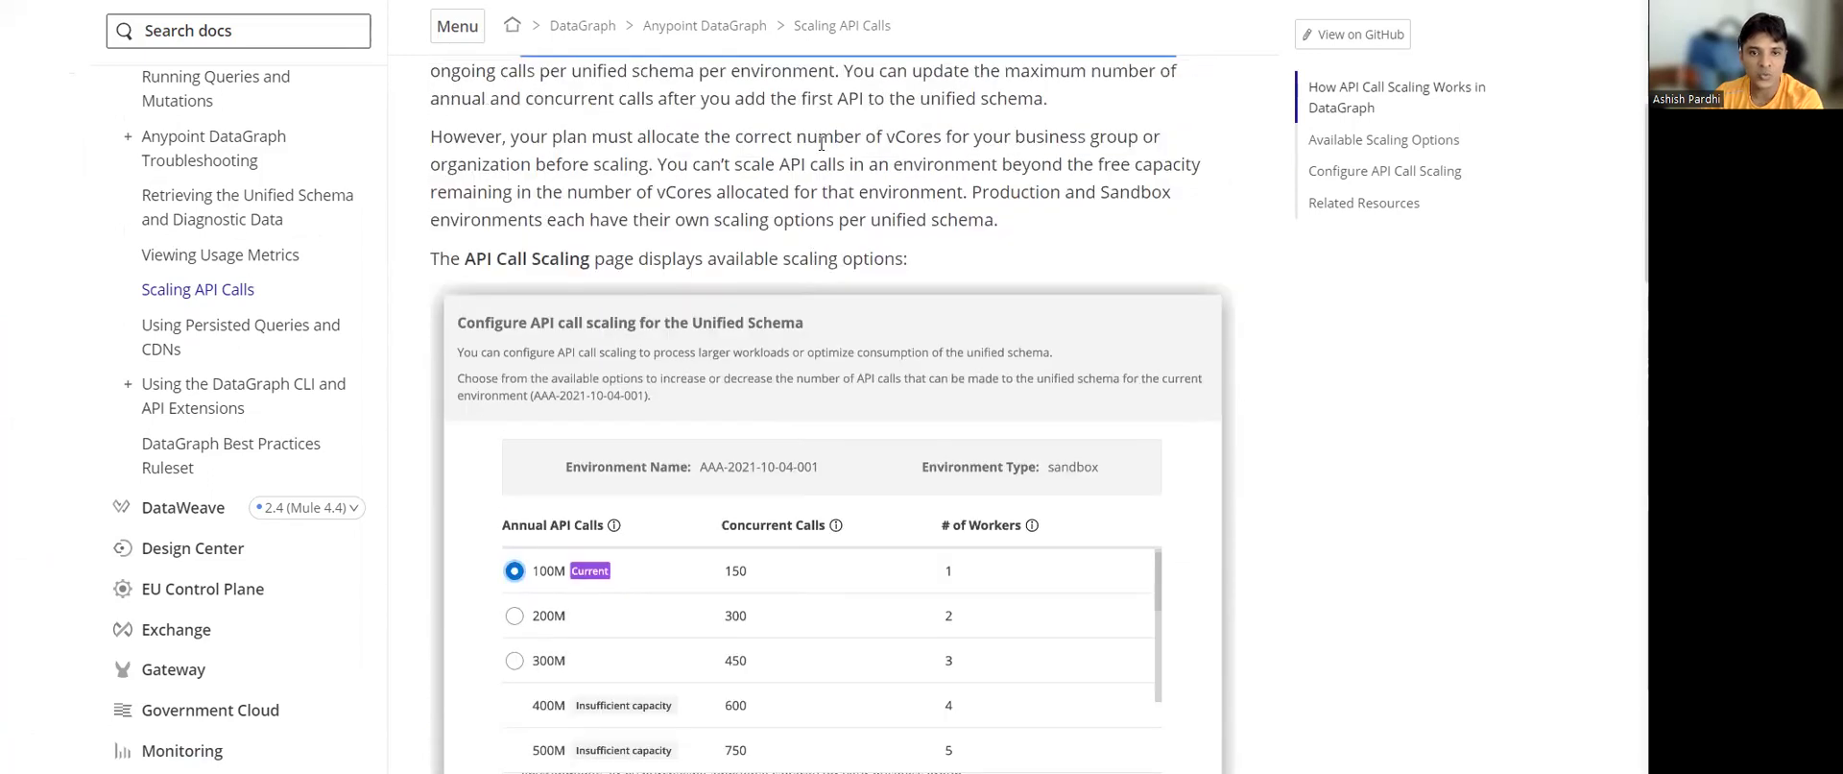
pyautogui.moveTo(521, 151); pyautogui.dragTo(1174, 151)
pyautogui.scroll(-3, 540, 657)
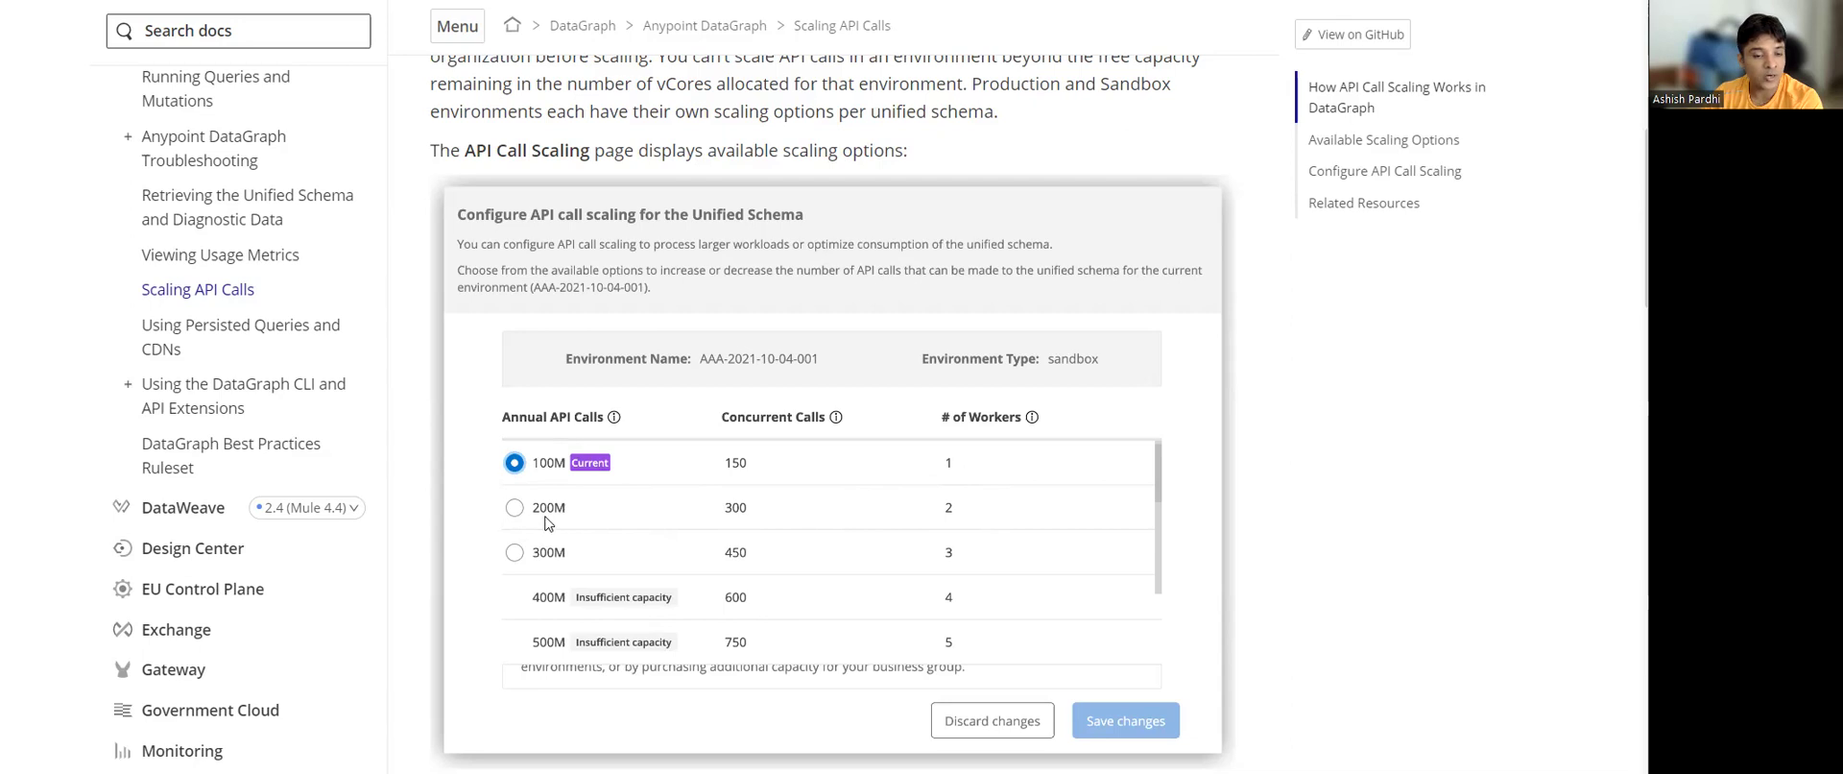
pyautogui.scroll(2, 903, 258)
pyautogui.scroll(4, 901, 258)
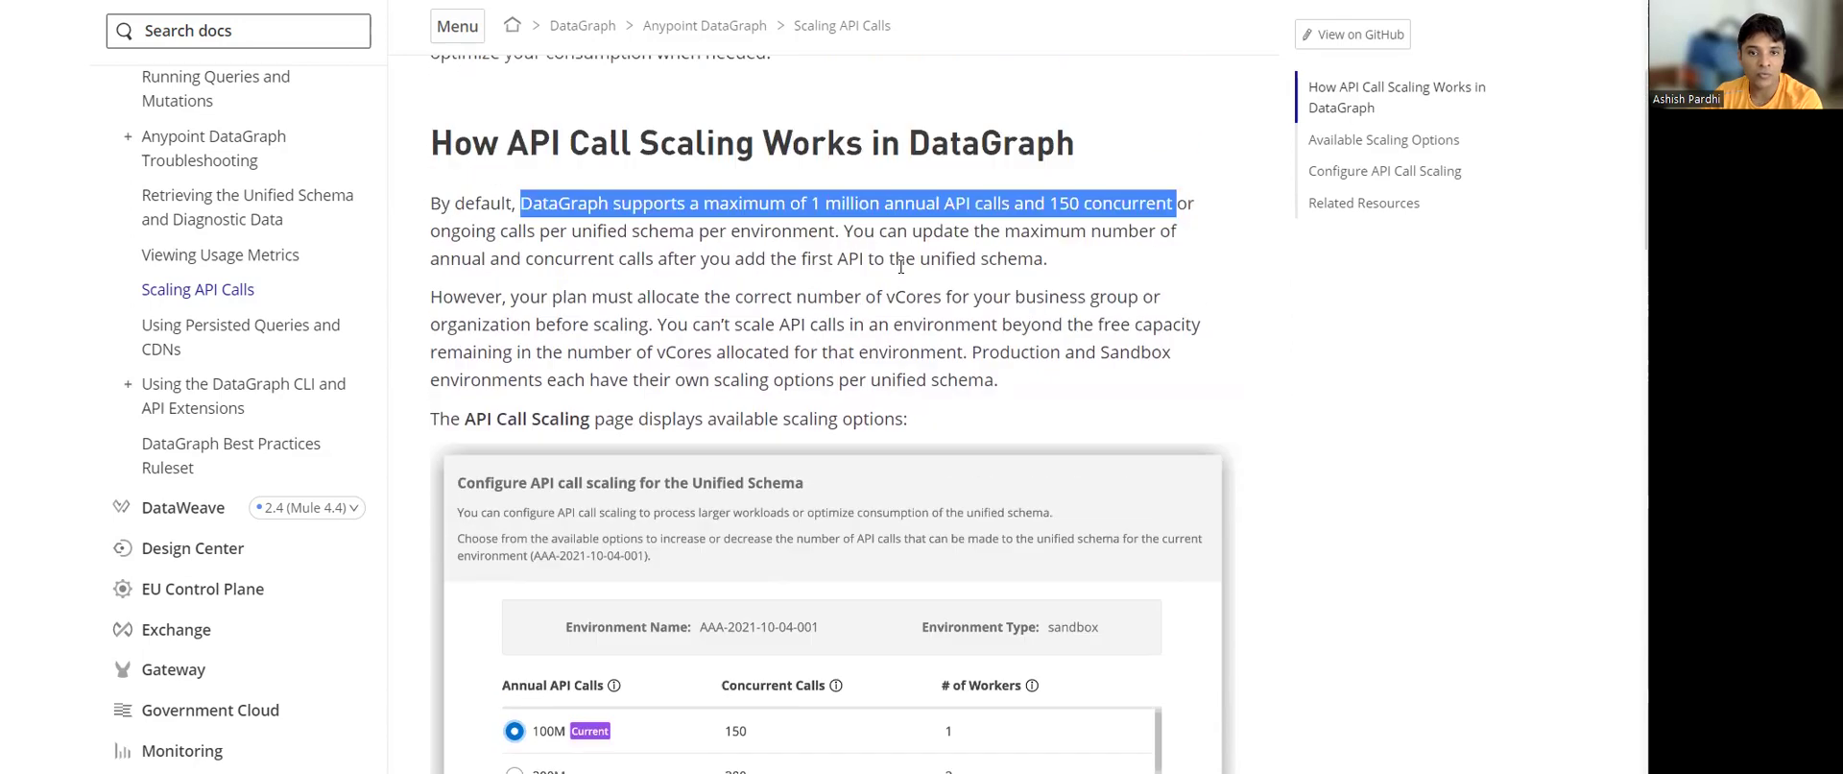
pyautogui.scroll(-8, 841, 309)
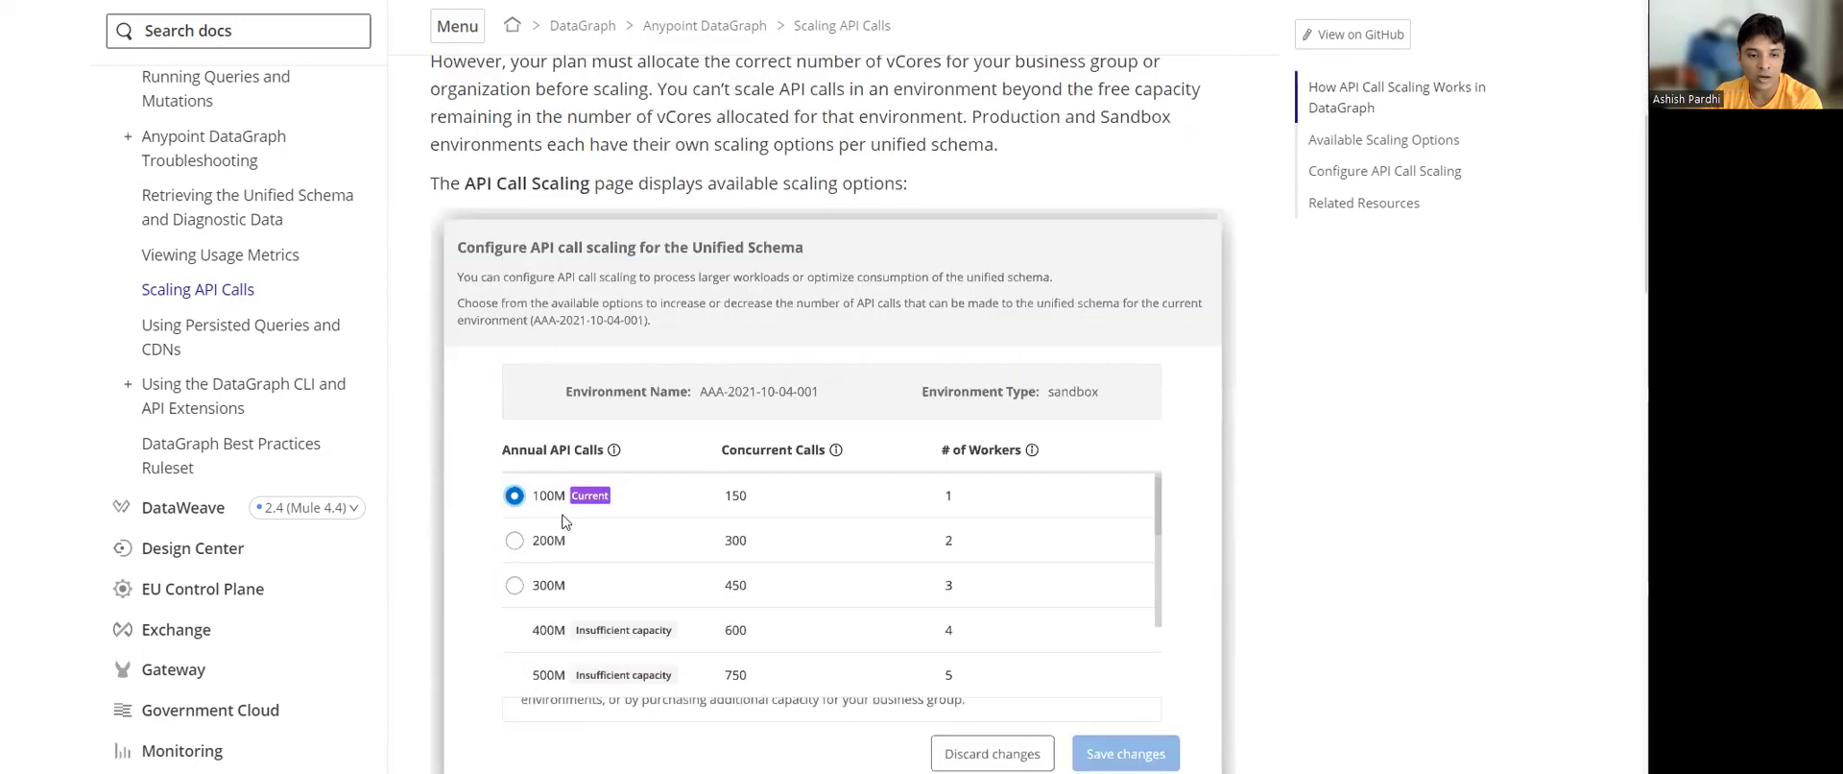
pyautogui.scroll(4, 891, 311)
pyautogui.scroll(2, 891, 311)
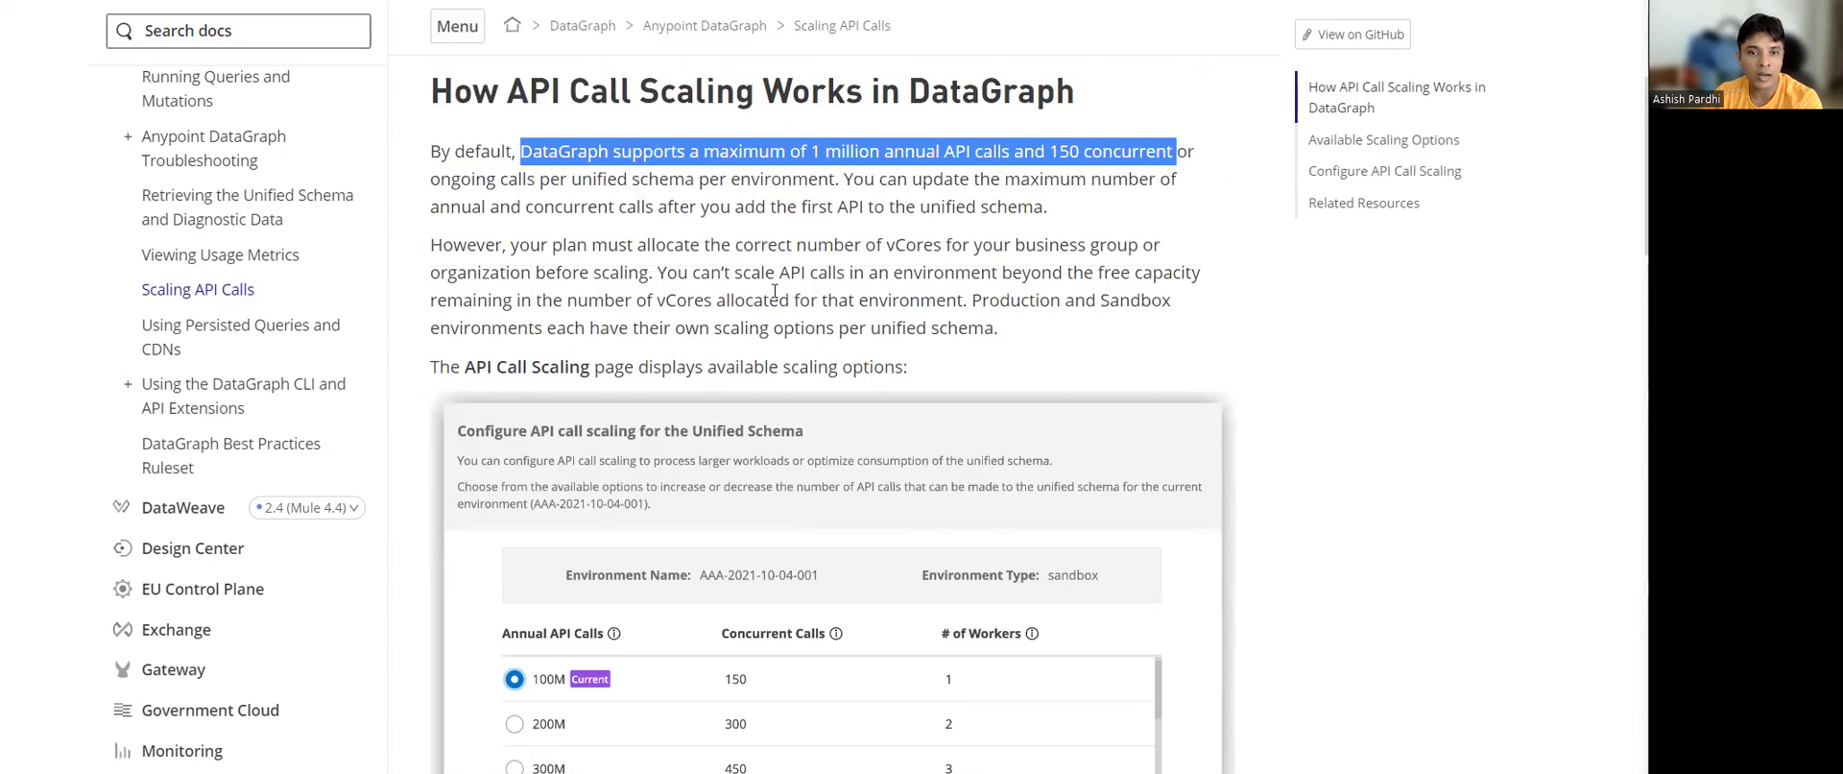
pyautogui.scroll(-2, 855, 269)
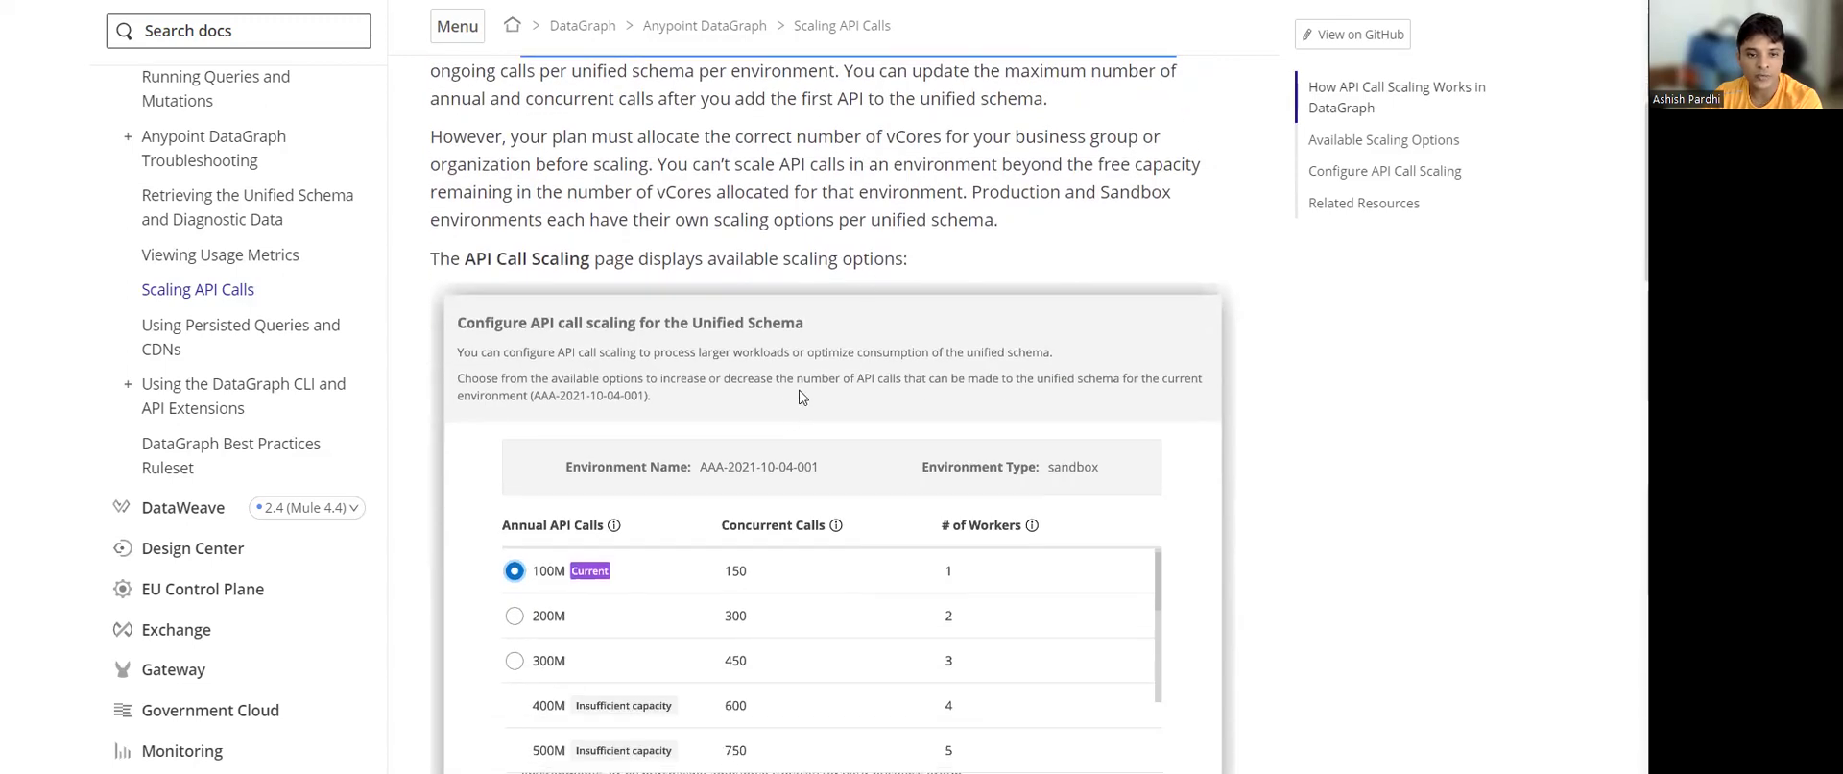
pyautogui.scroll(-2, 788, 393)
pyautogui.scroll(-2, 787, 392)
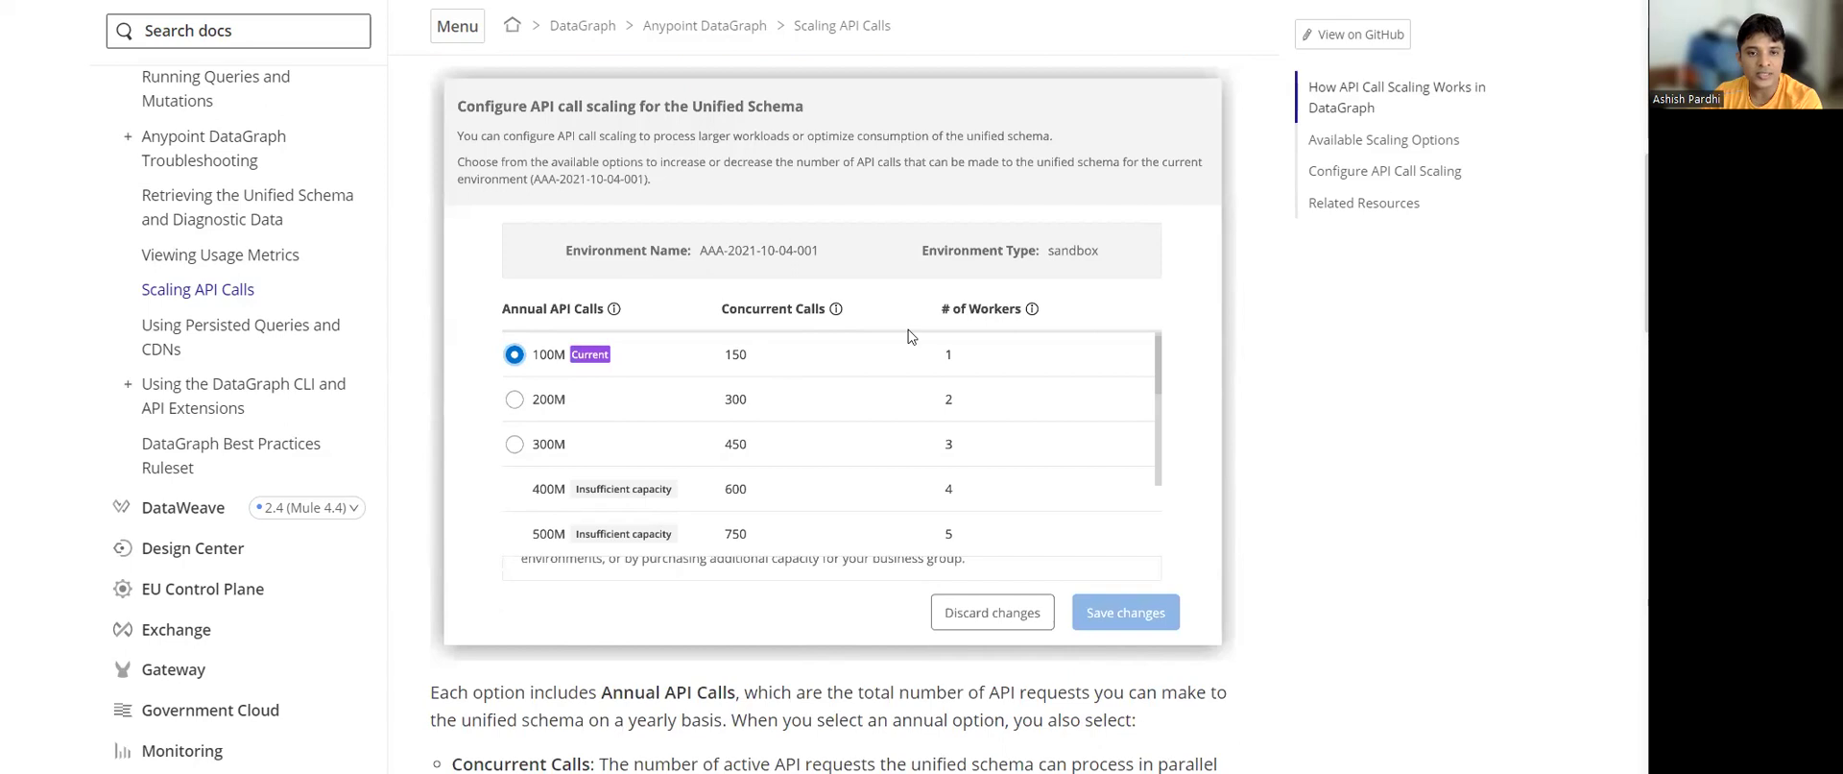
pyautogui.scroll(4, 758, 350)
pyautogui.scroll(-2, 567, 519)
pyautogui.scroll(-2, 528, 554)
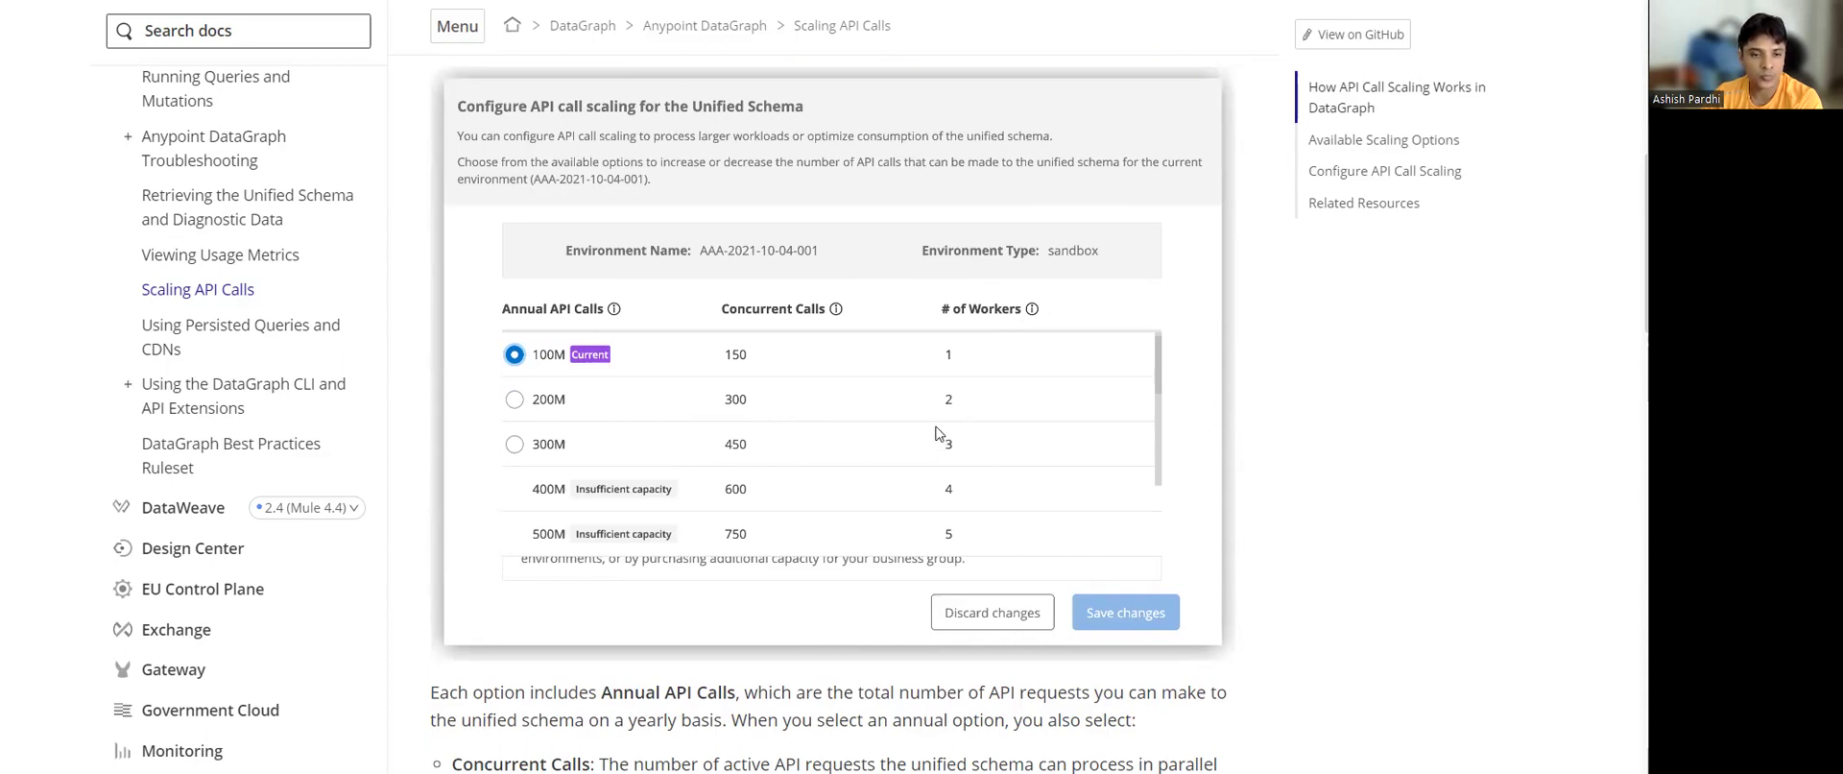
pyautogui.scroll(4, 733, 424)
pyautogui.scroll(-3, 702, 407)
pyautogui.scroll(4, 703, 403)
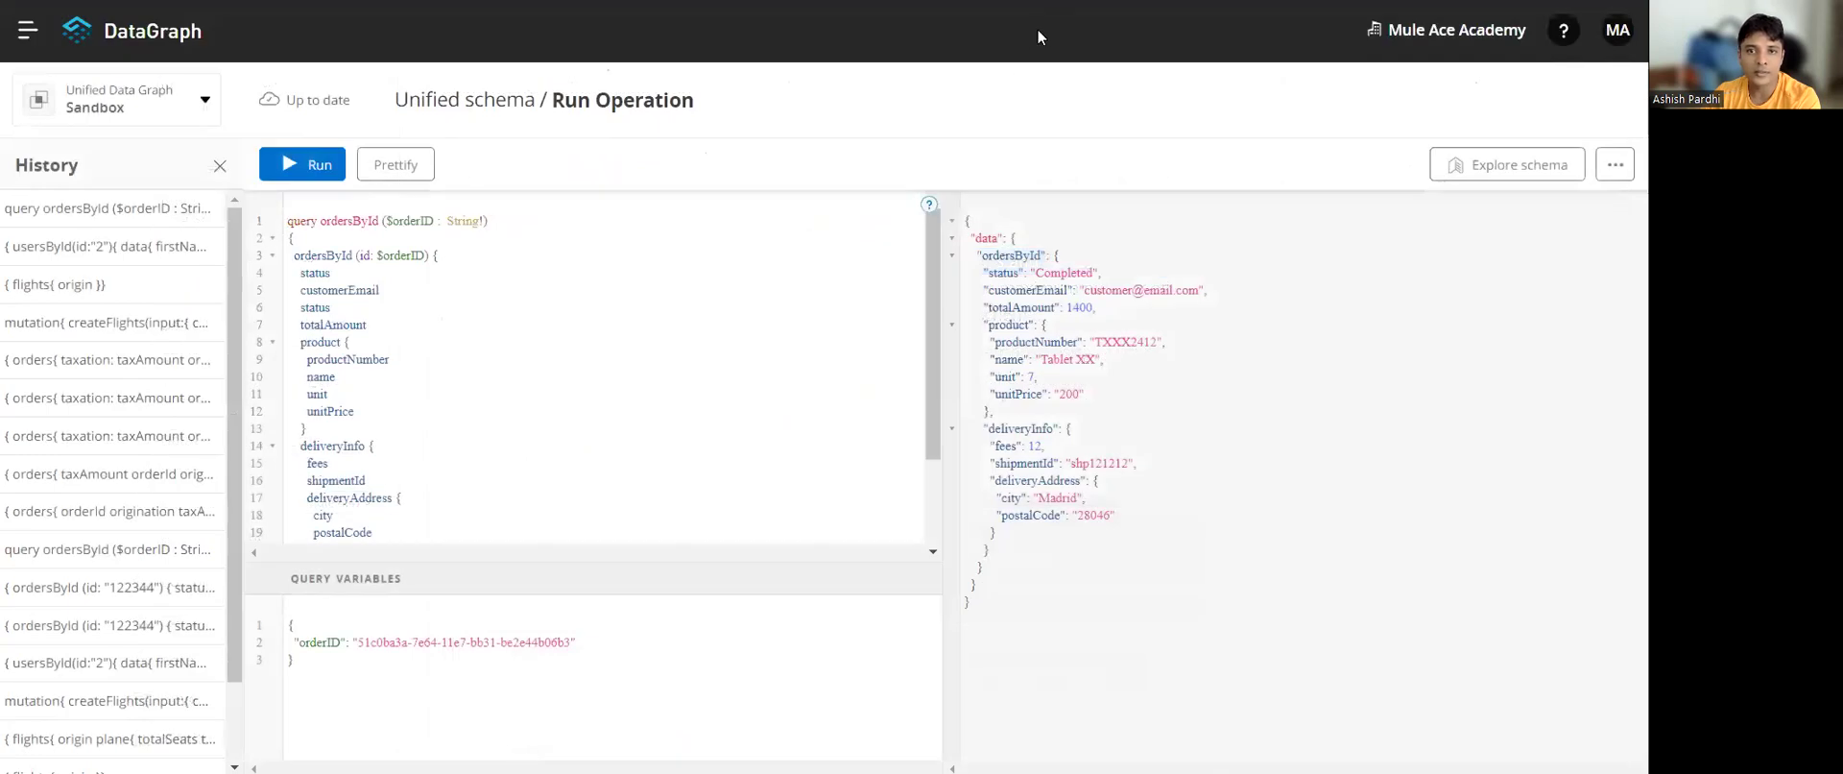
# Step: Return to the DataGraph overview and expand Usage Metrics to examine the API requests received per environment
pyautogui.click(451, 100)
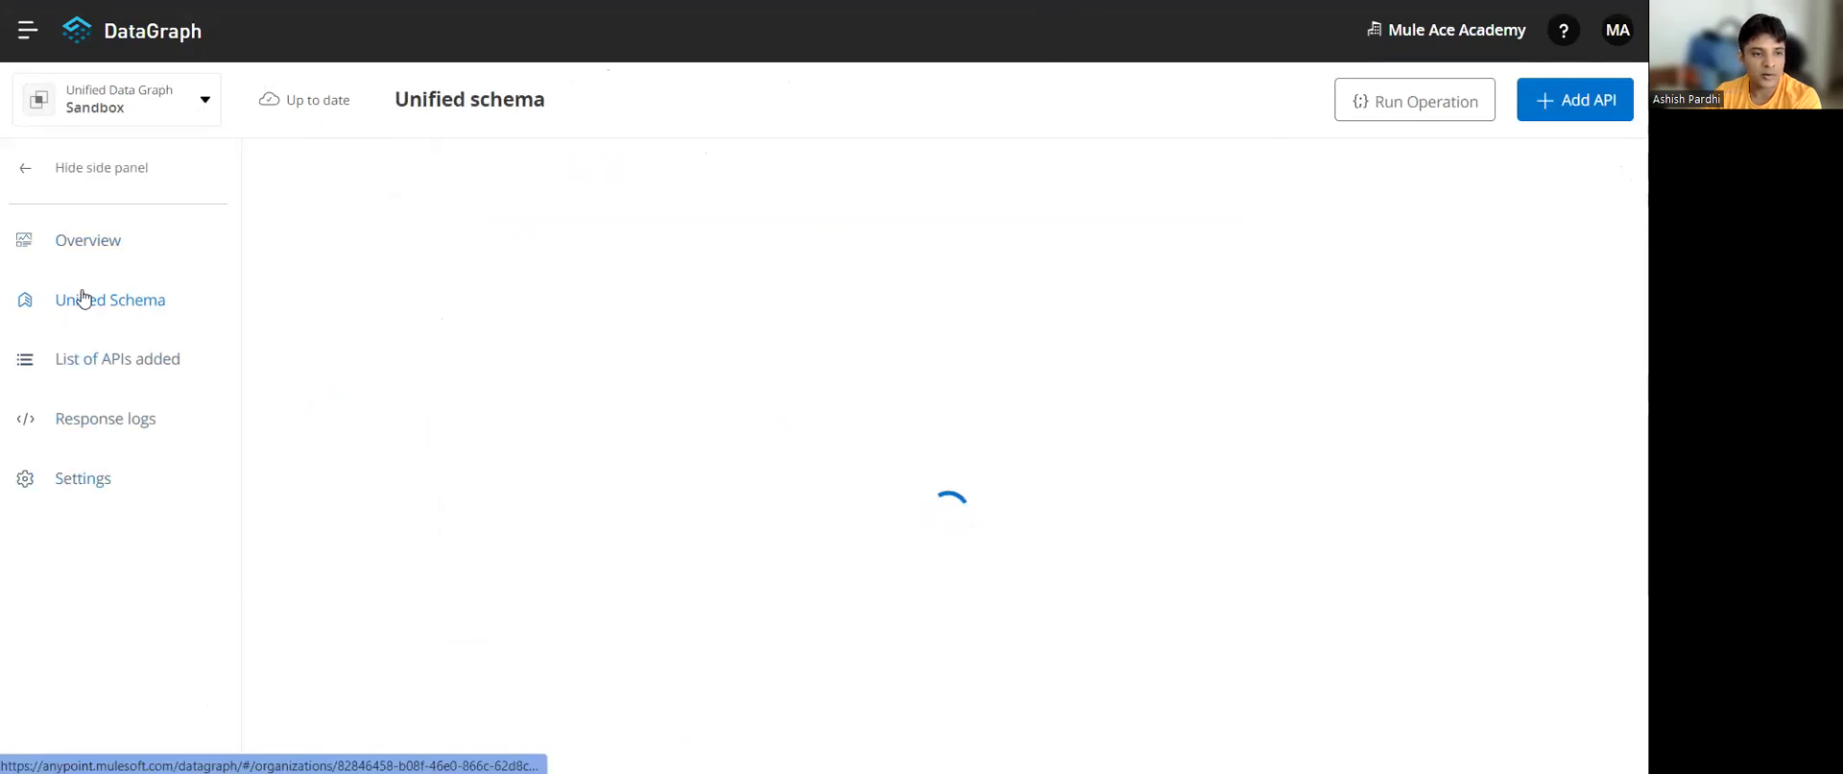
pyautogui.click(89, 241)
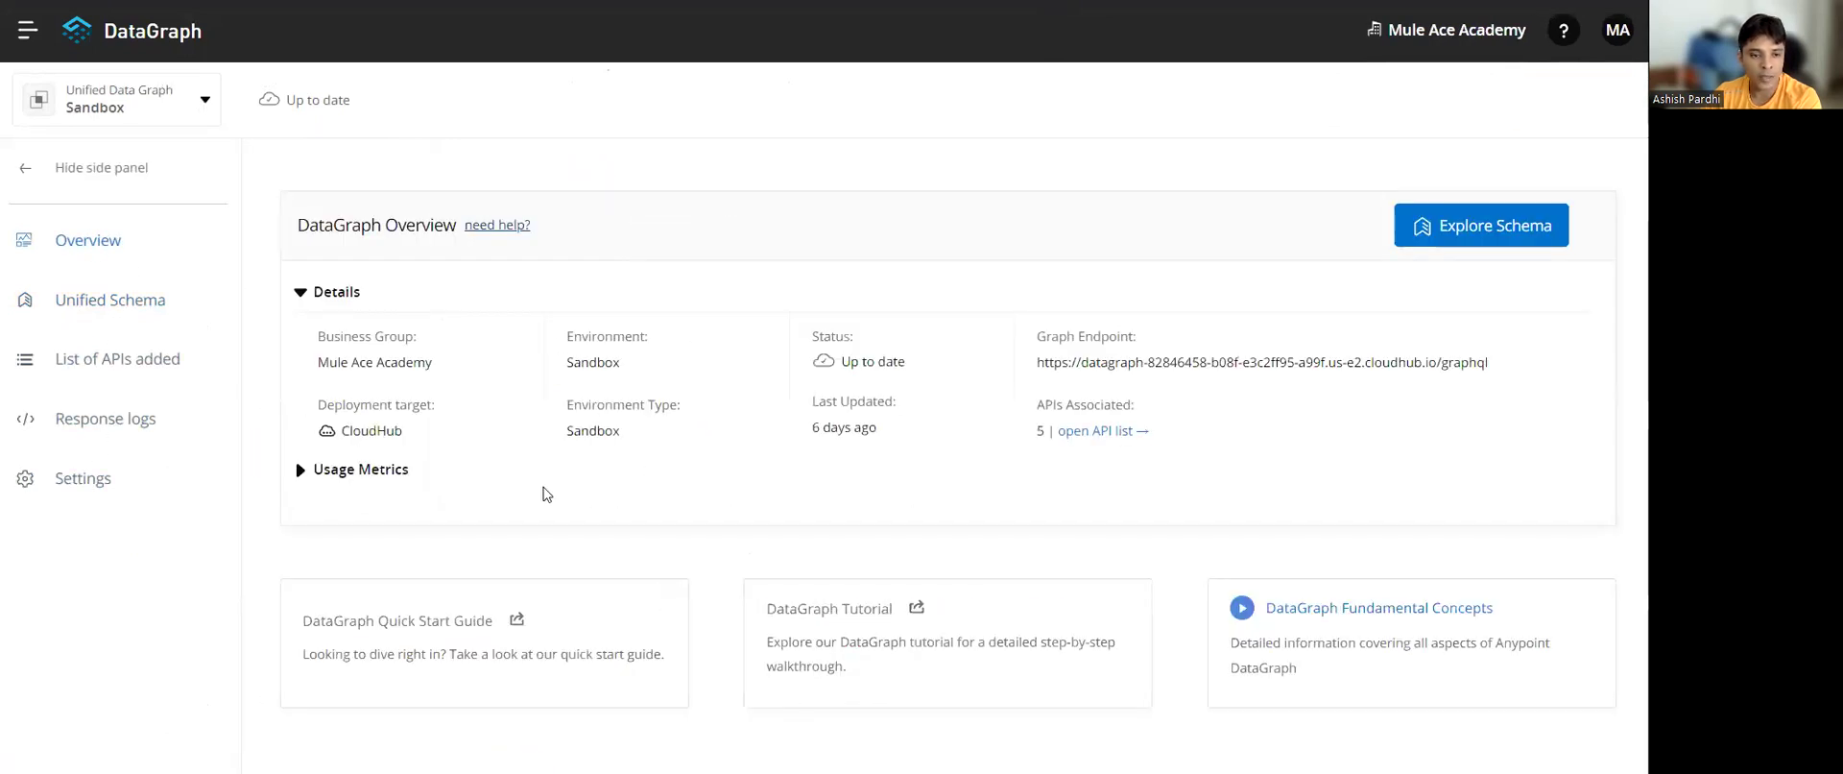
pyautogui.click(312, 473)
pyautogui.scroll(-1, 575, 634)
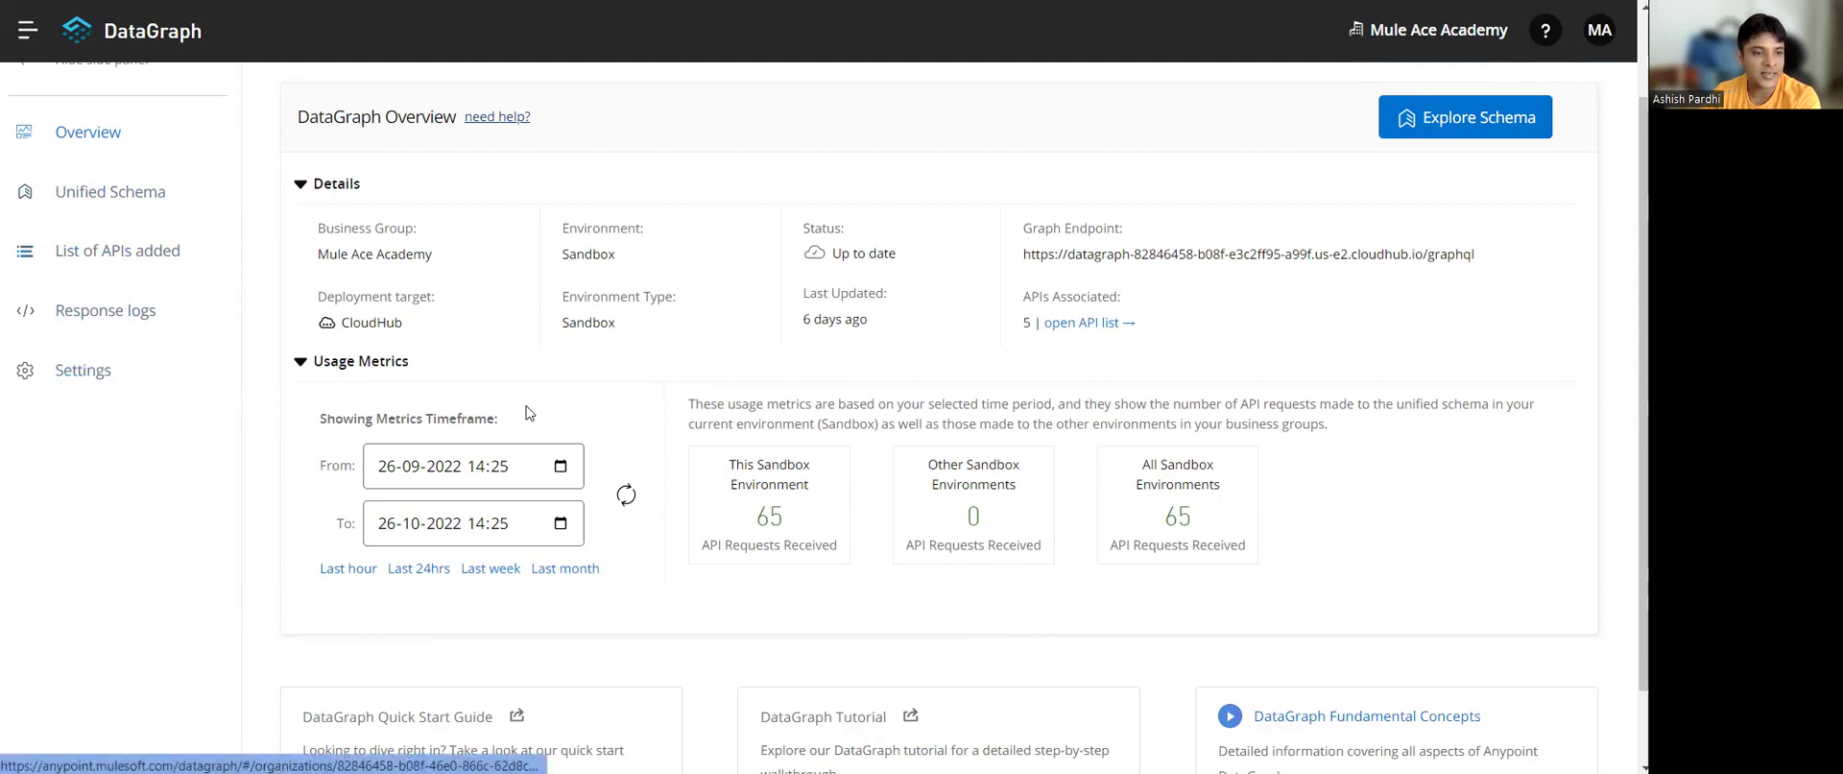
# Step: In the DataGraph API Scaling settings, select the 200M annual API calls option and review the remaining scaling tiers
pyautogui.click(85, 366)
pyautogui.scroll(-3, 651, 396)
pyautogui.scroll(3, 488, 361)
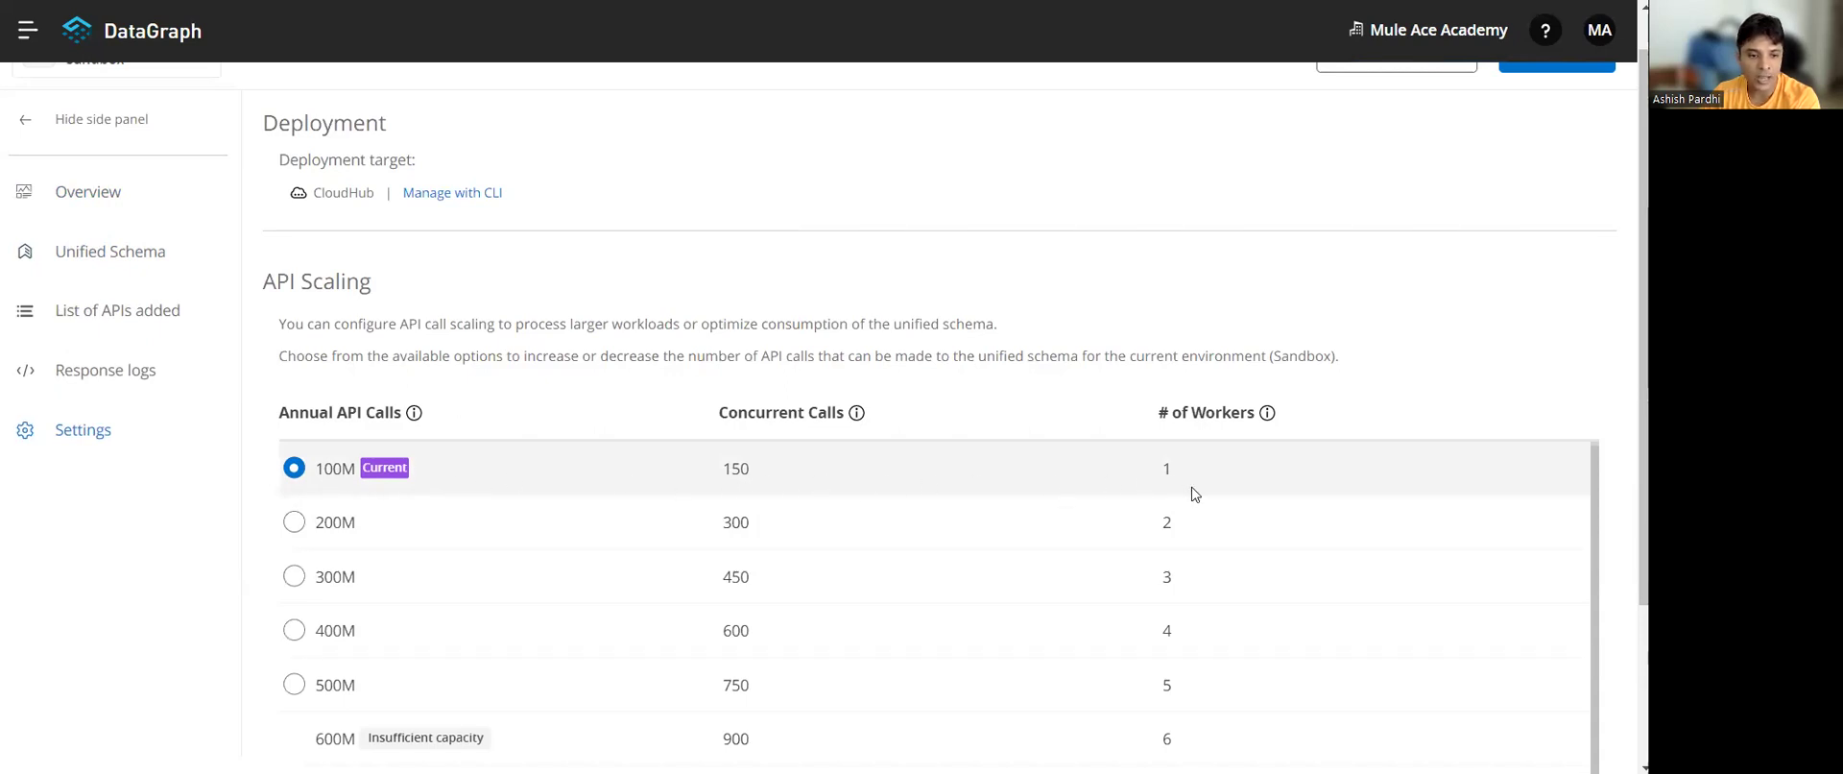
pyautogui.click(295, 523)
pyautogui.scroll(-3, 681, 543)
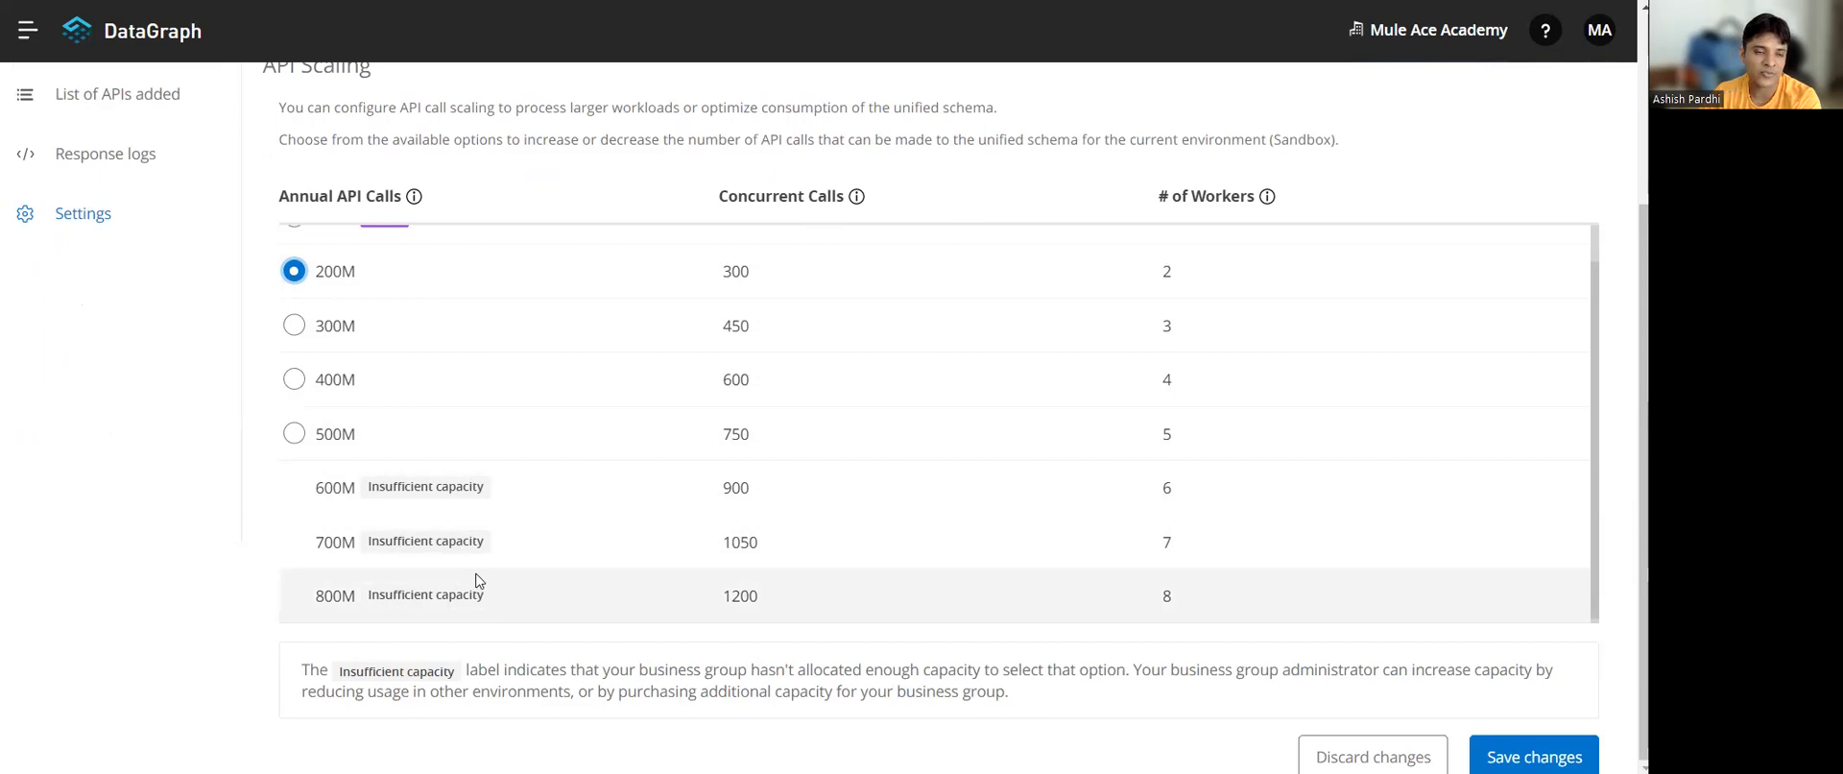
pyautogui.scroll(5, 470, 580)
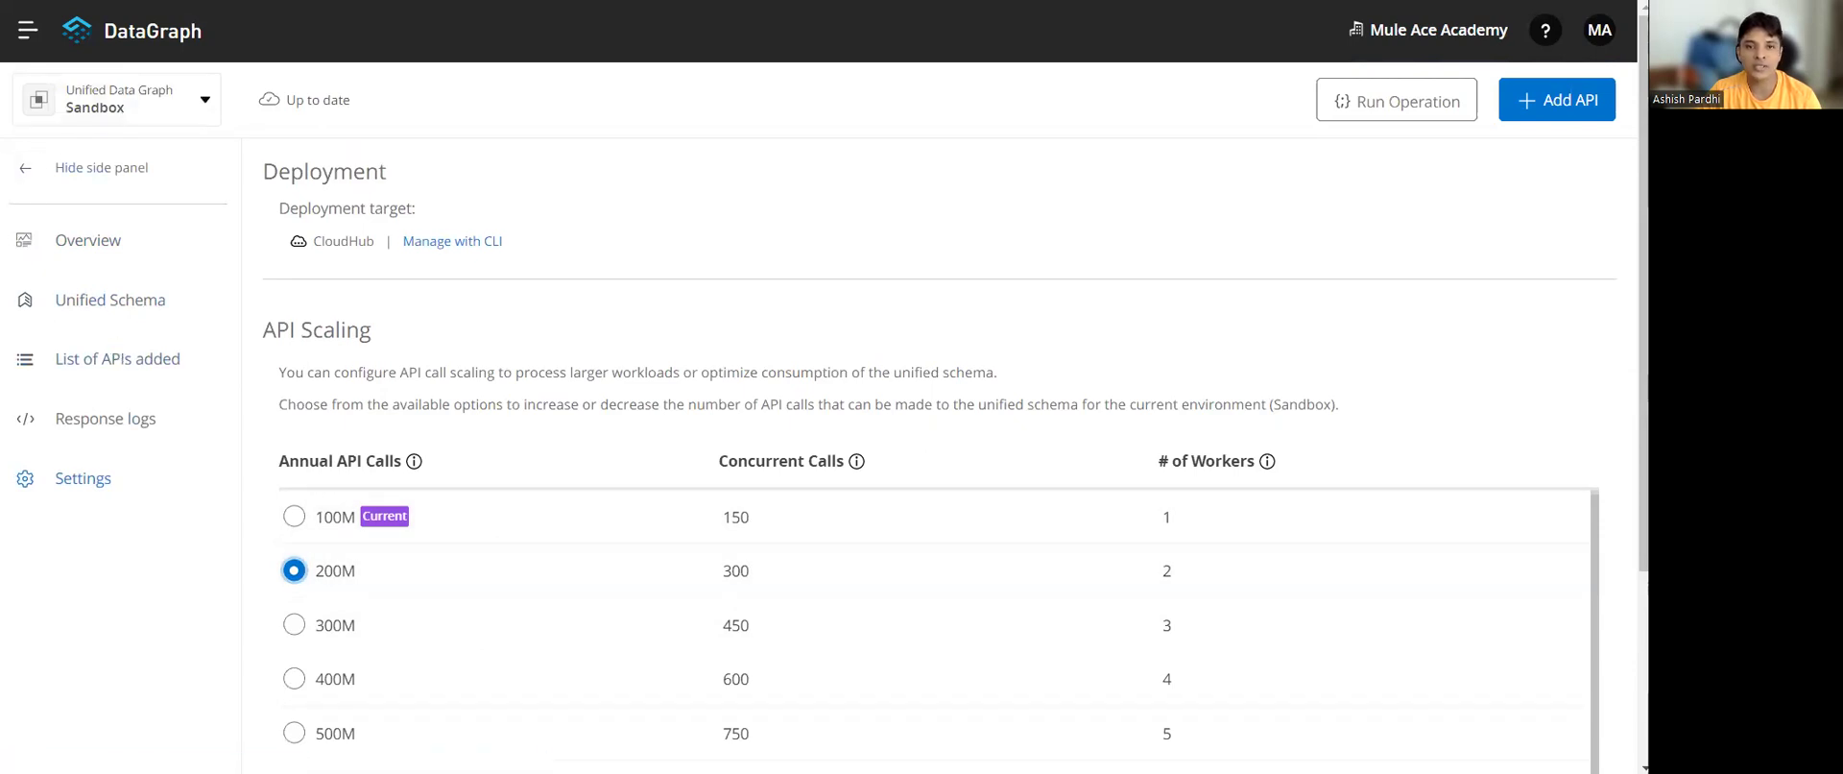
# Step: Switch to API Manager and start a new DataGraph SLA tier named Gold Subscription
pyautogui.click(922, 2)
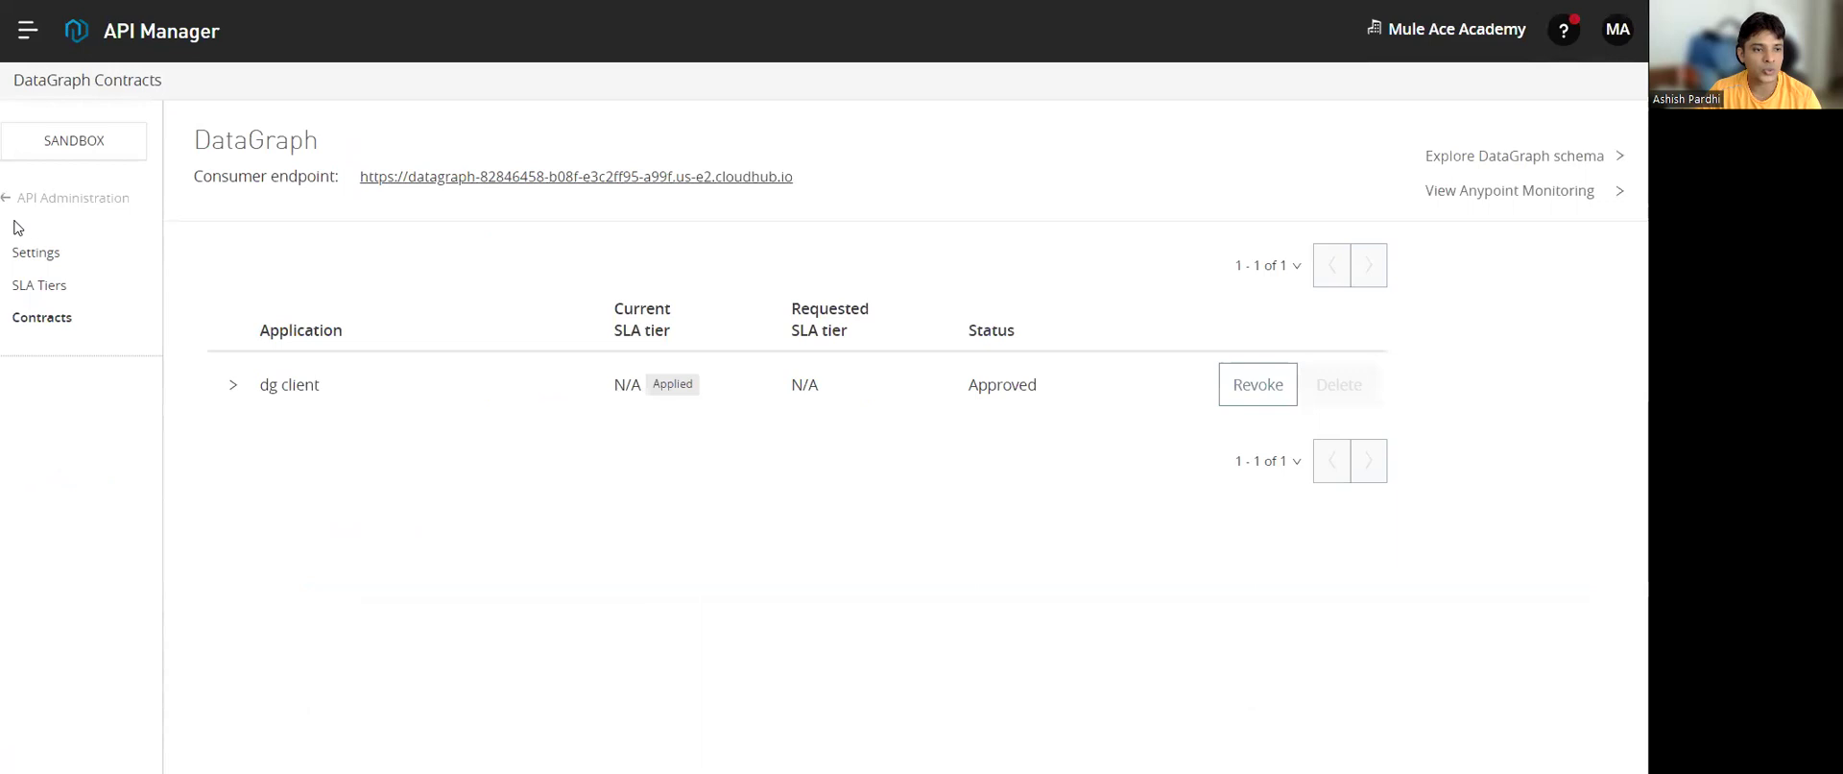
pyautogui.click(39, 287)
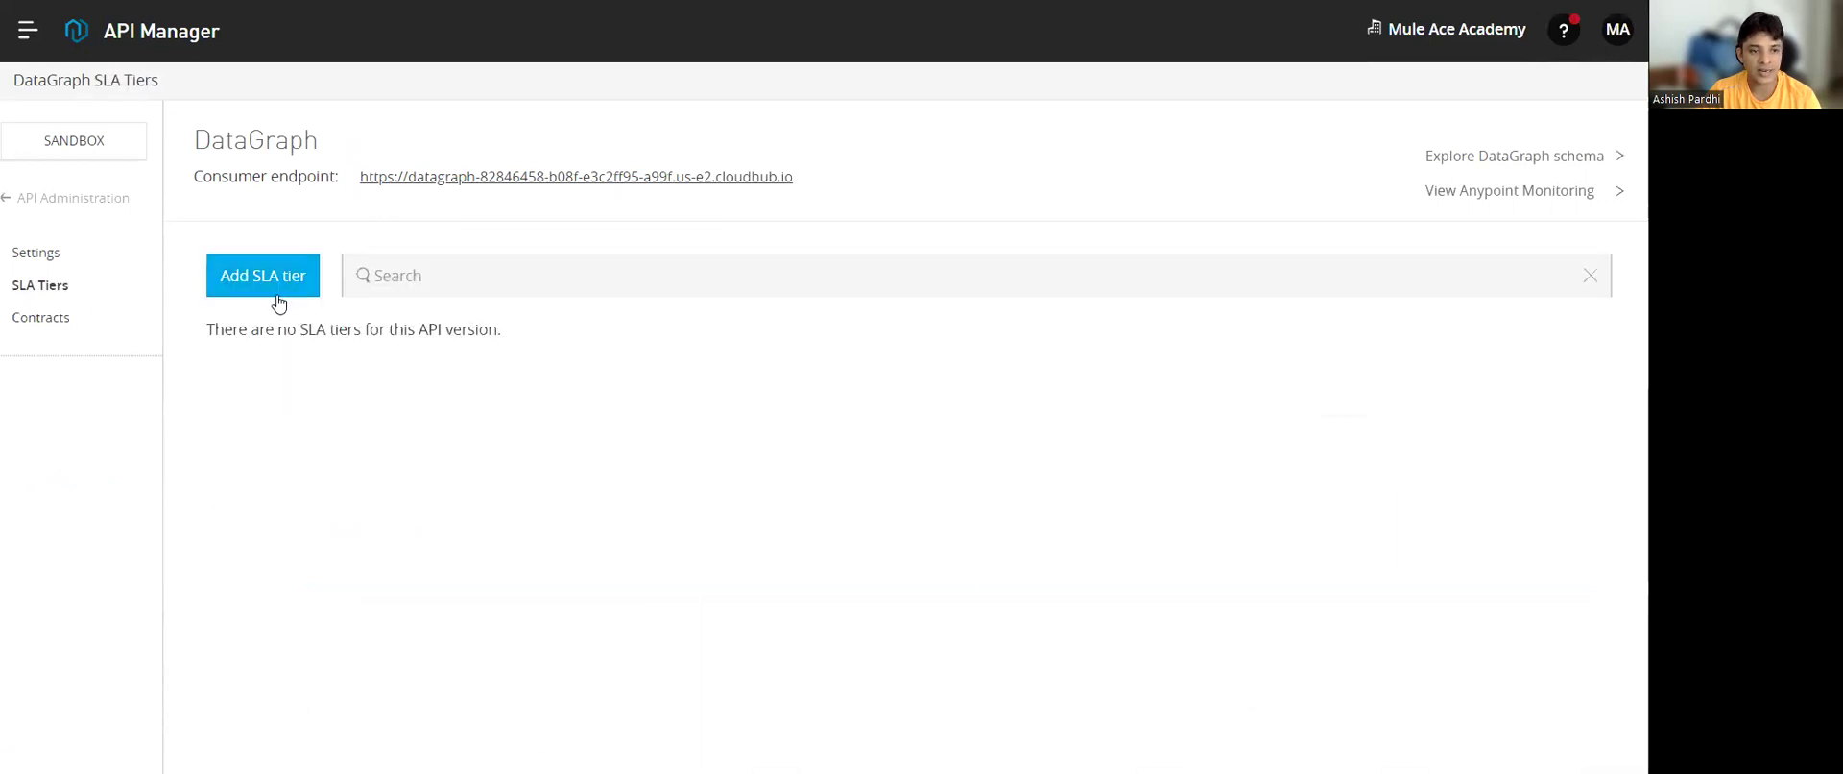
pyautogui.click(268, 279)
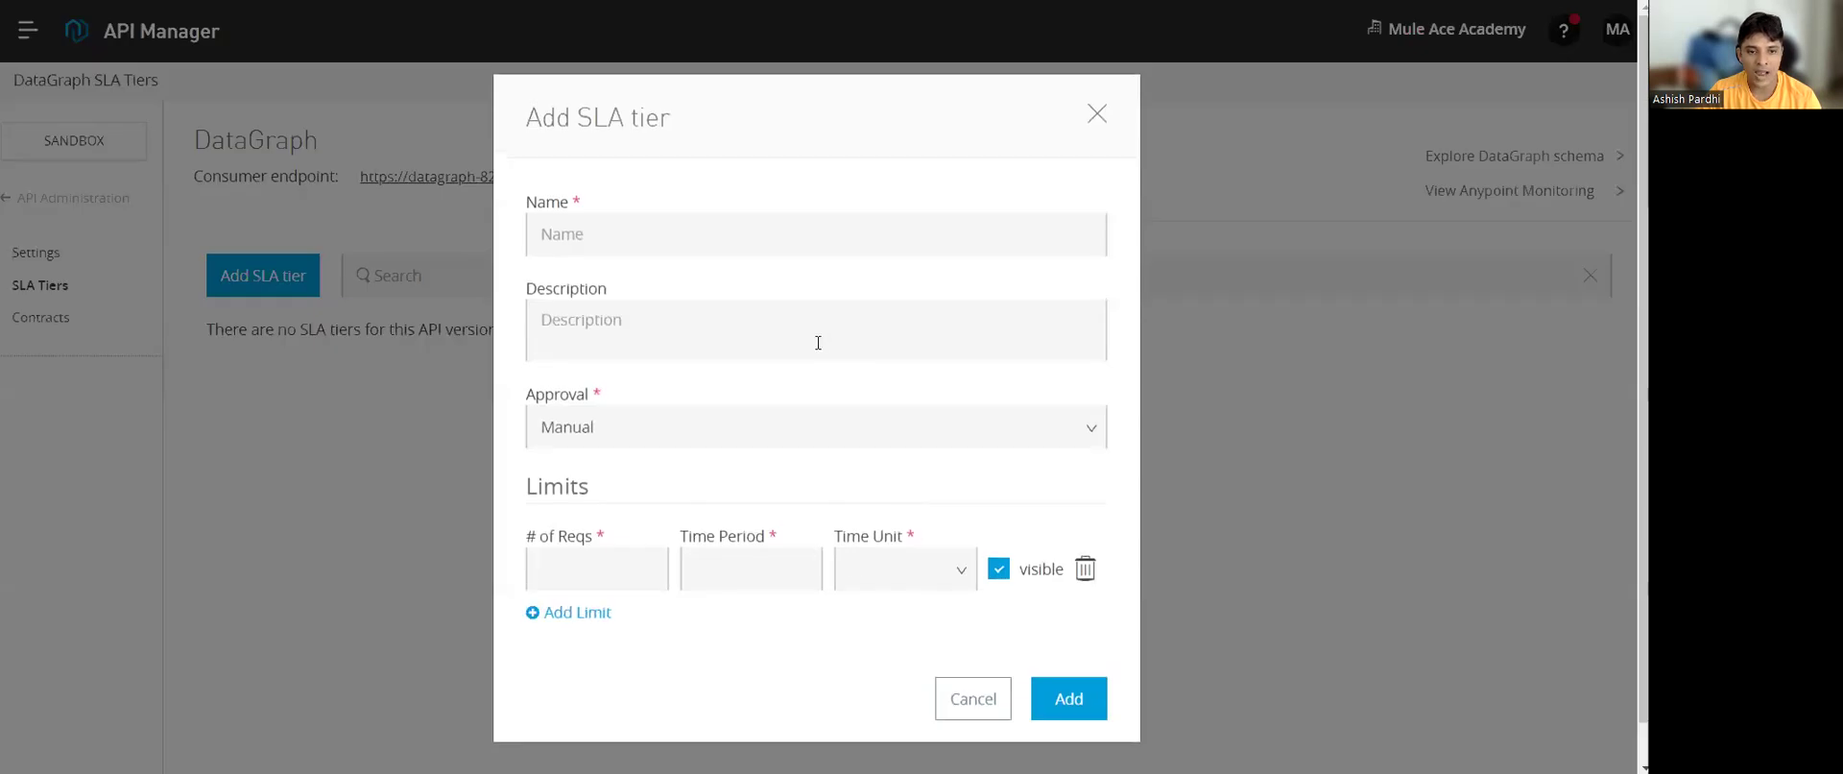
pyautogui.click(685, 229)
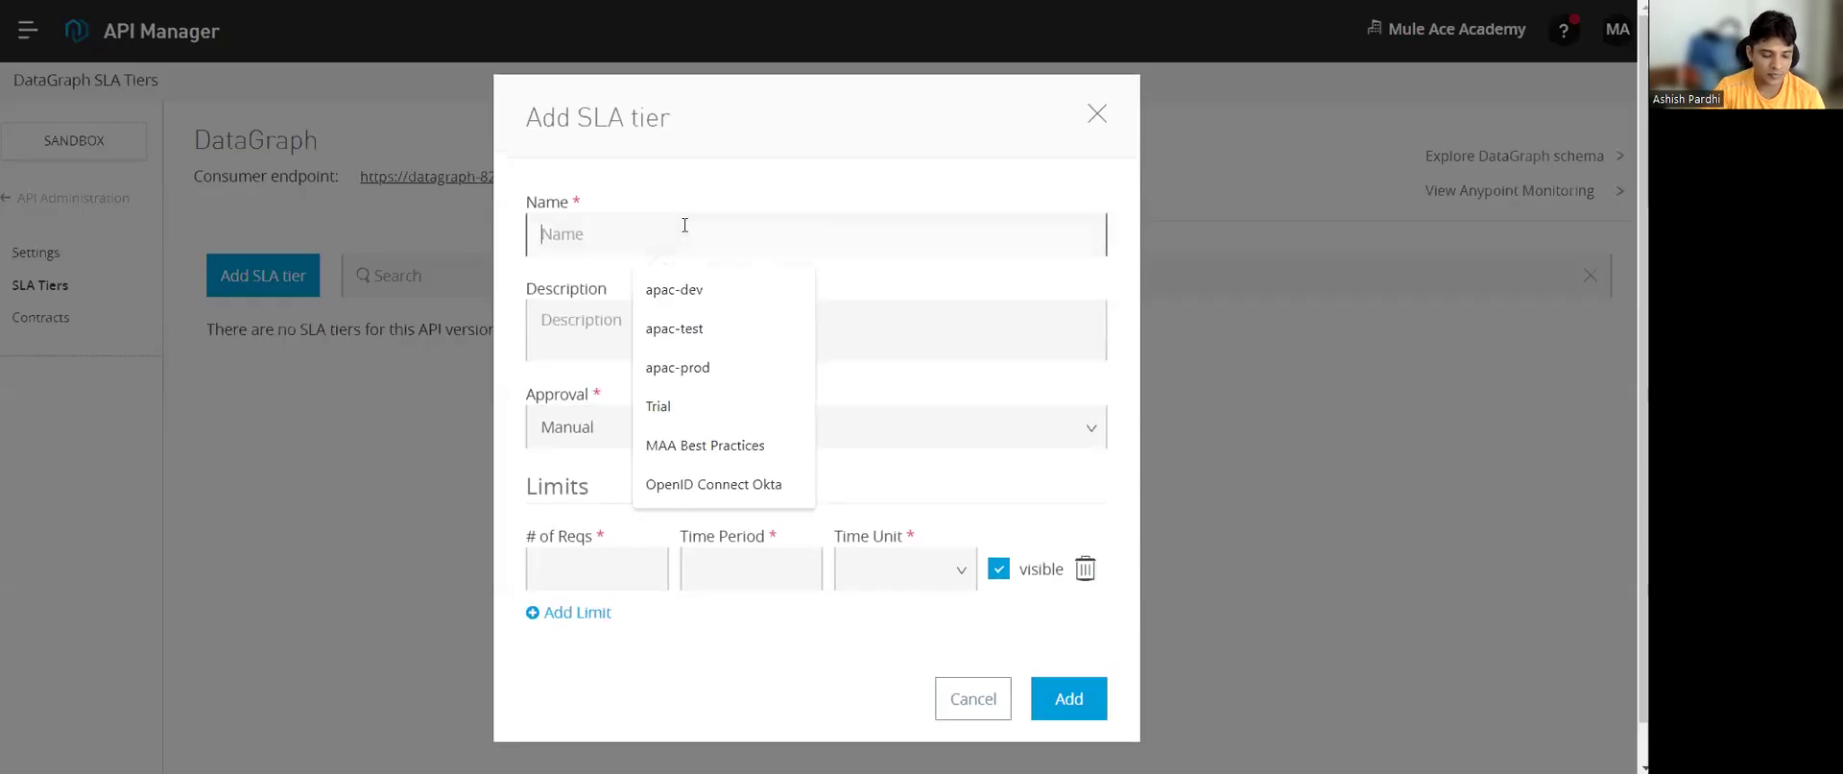
pyautogui.write('Tr')
pyautogui.press('BackSpace')
pyautogui.press('BackSpace')
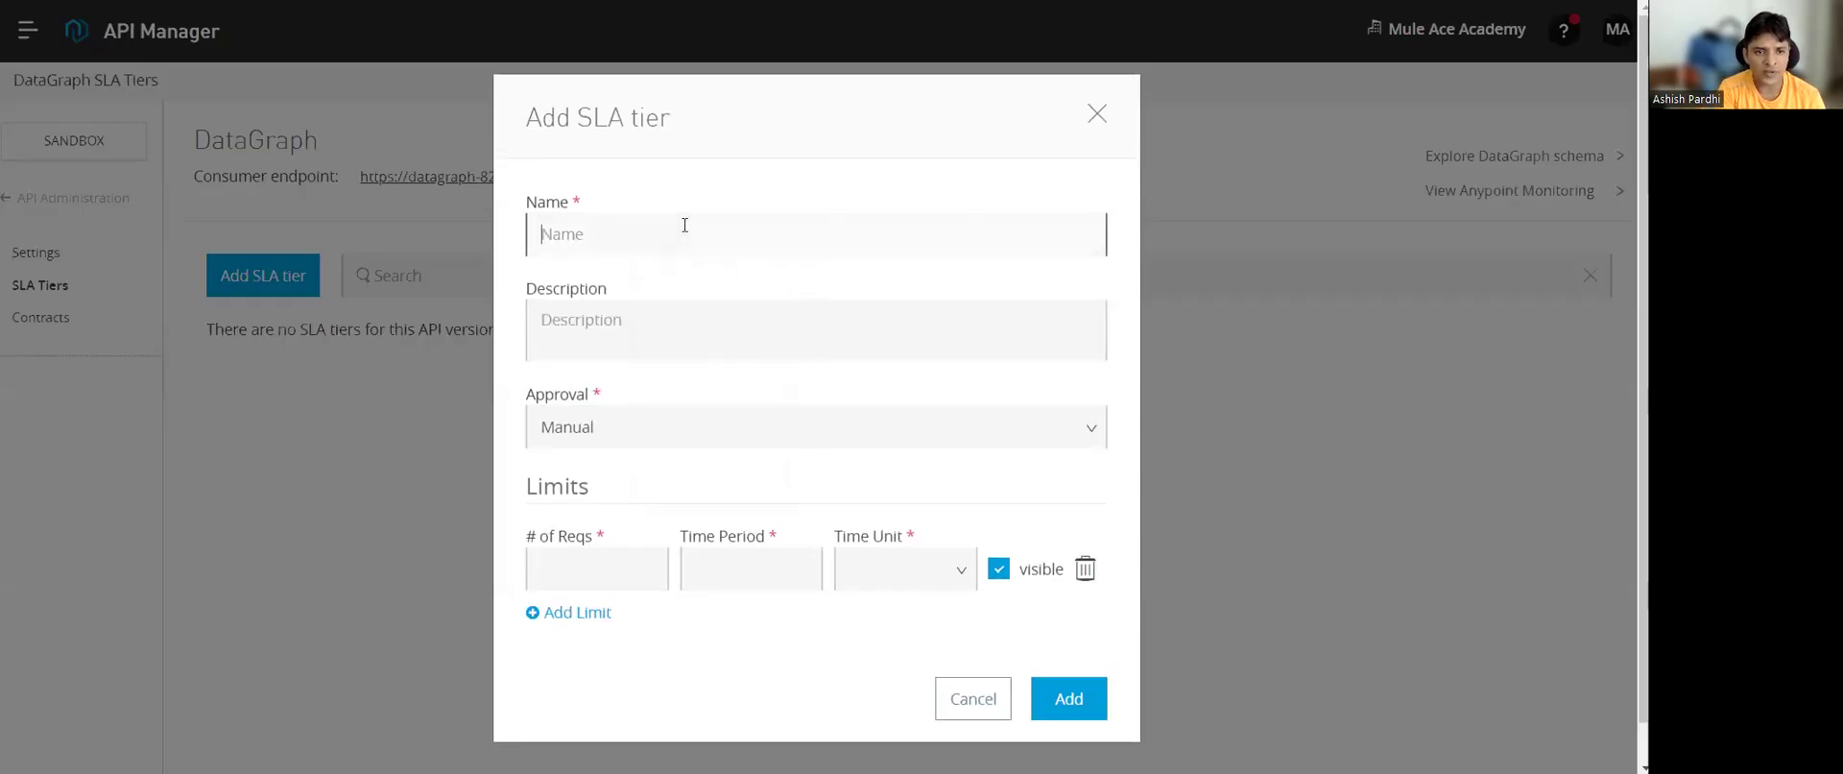
pyautogui.write('G')
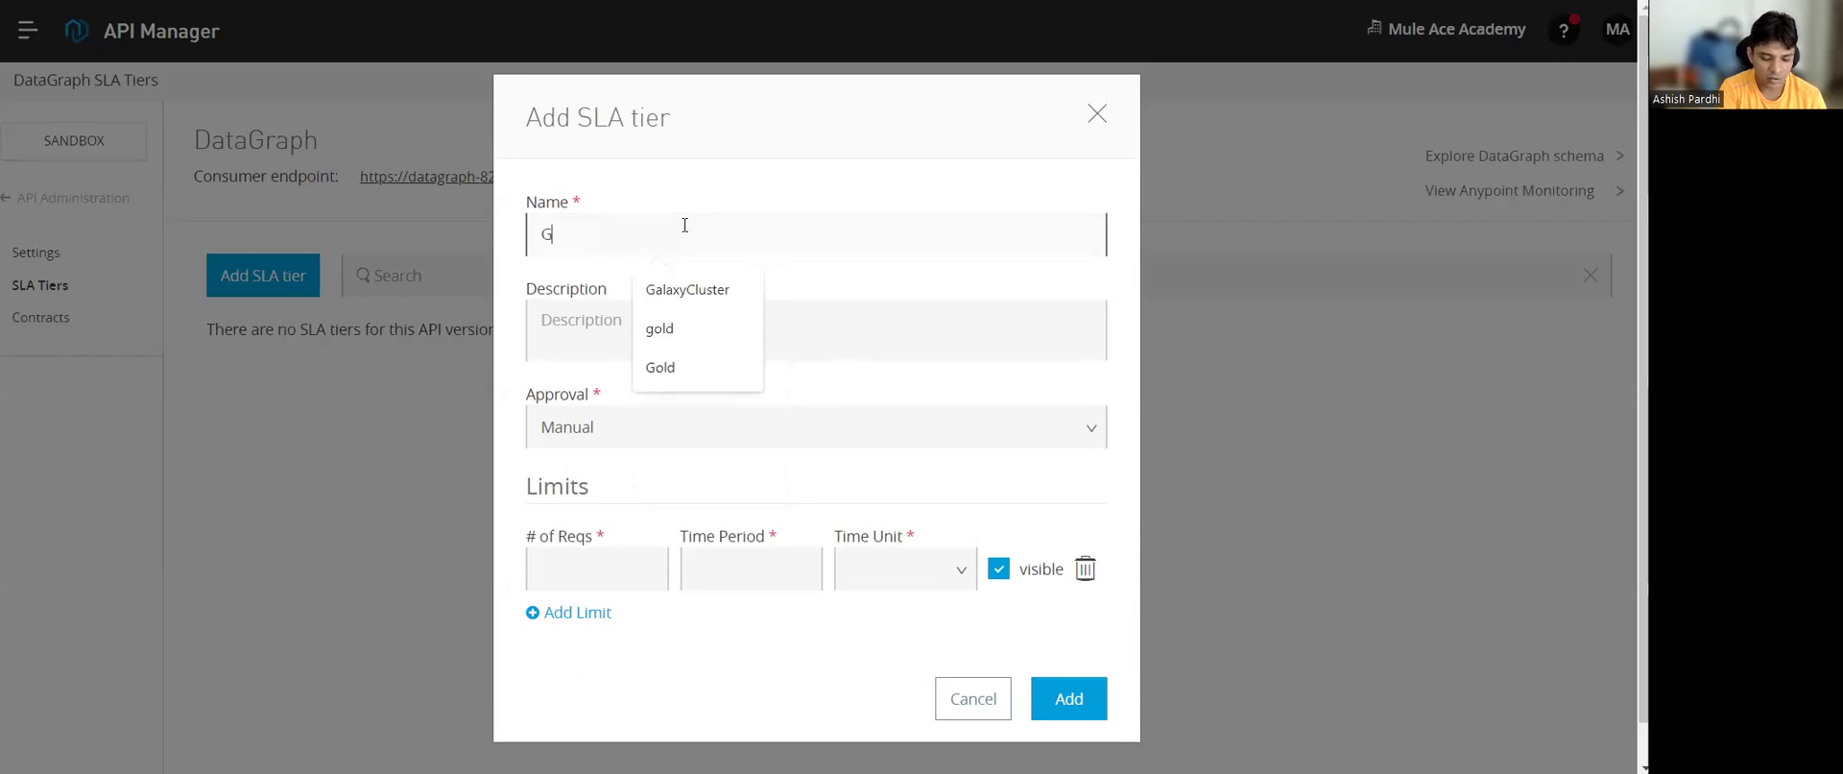
pyautogui.write('old Subscription')
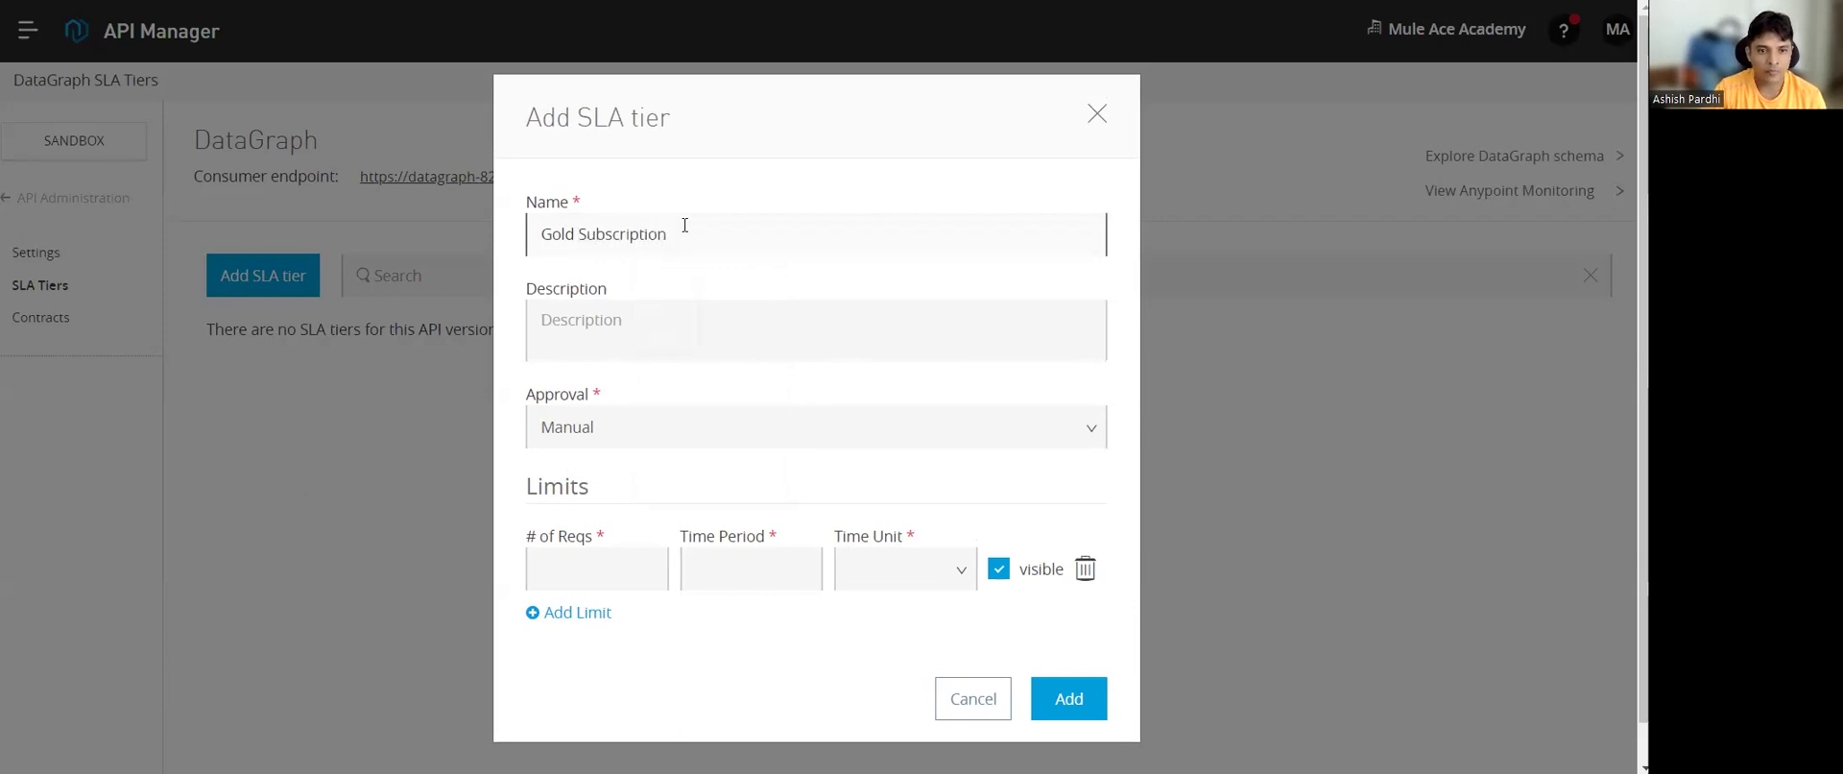
# Step: Give the tier automatic approval and a limit of 10 requests per 1 minute, and add it
pyautogui.click(1084, 441)
pyautogui.click(605, 515)
pyautogui.click(594, 572)
pyautogui.click(599, 659)
pyautogui.click(742, 574)
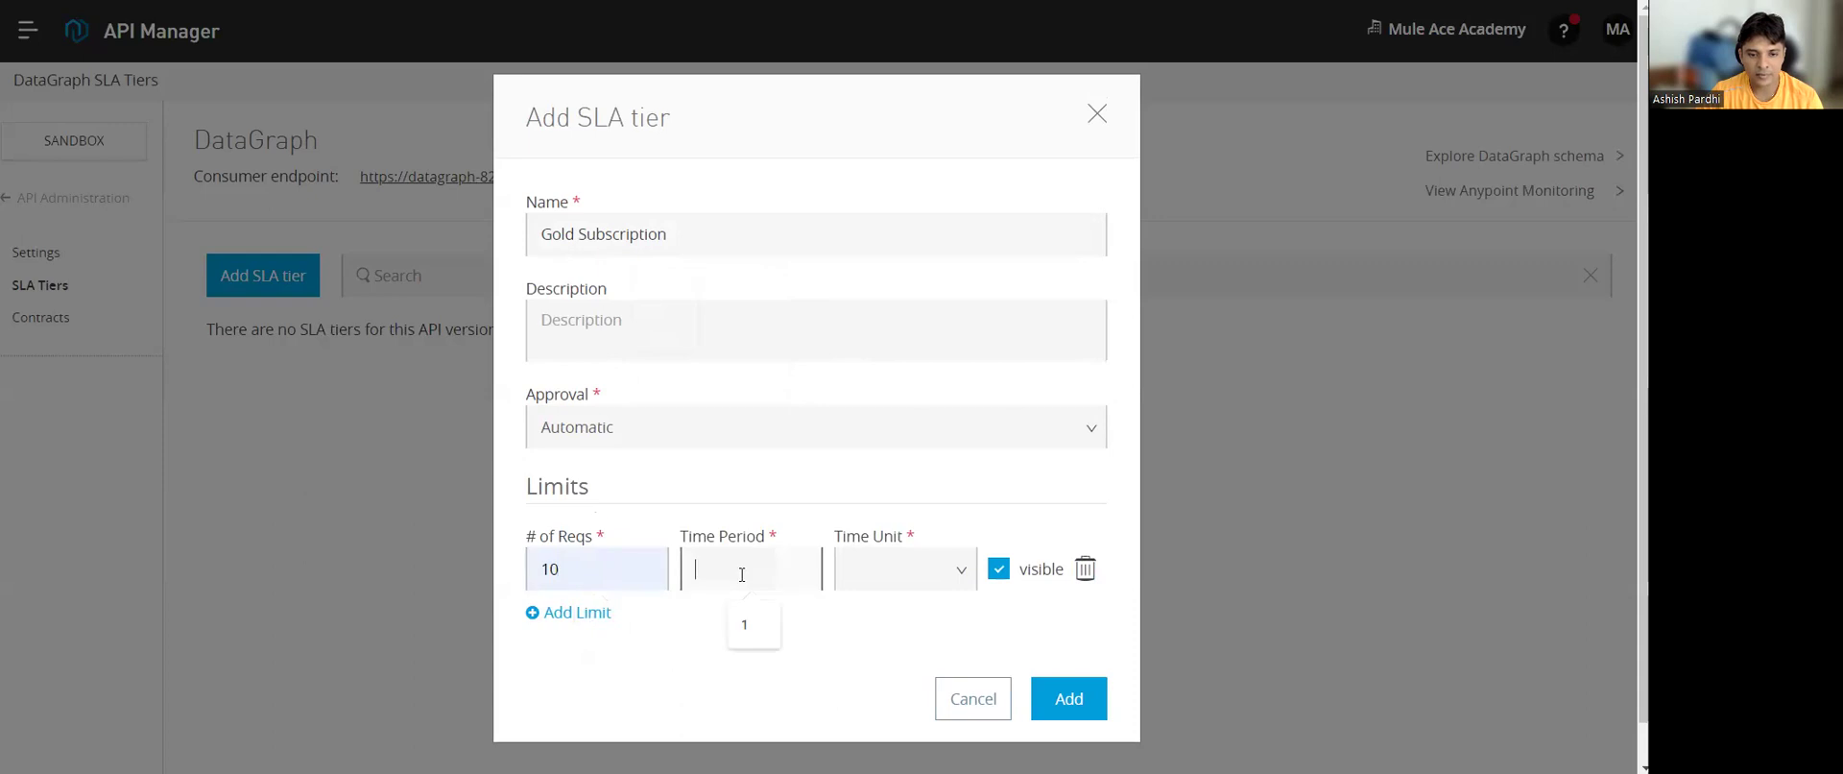
pyautogui.click(753, 624)
pyautogui.click(929, 576)
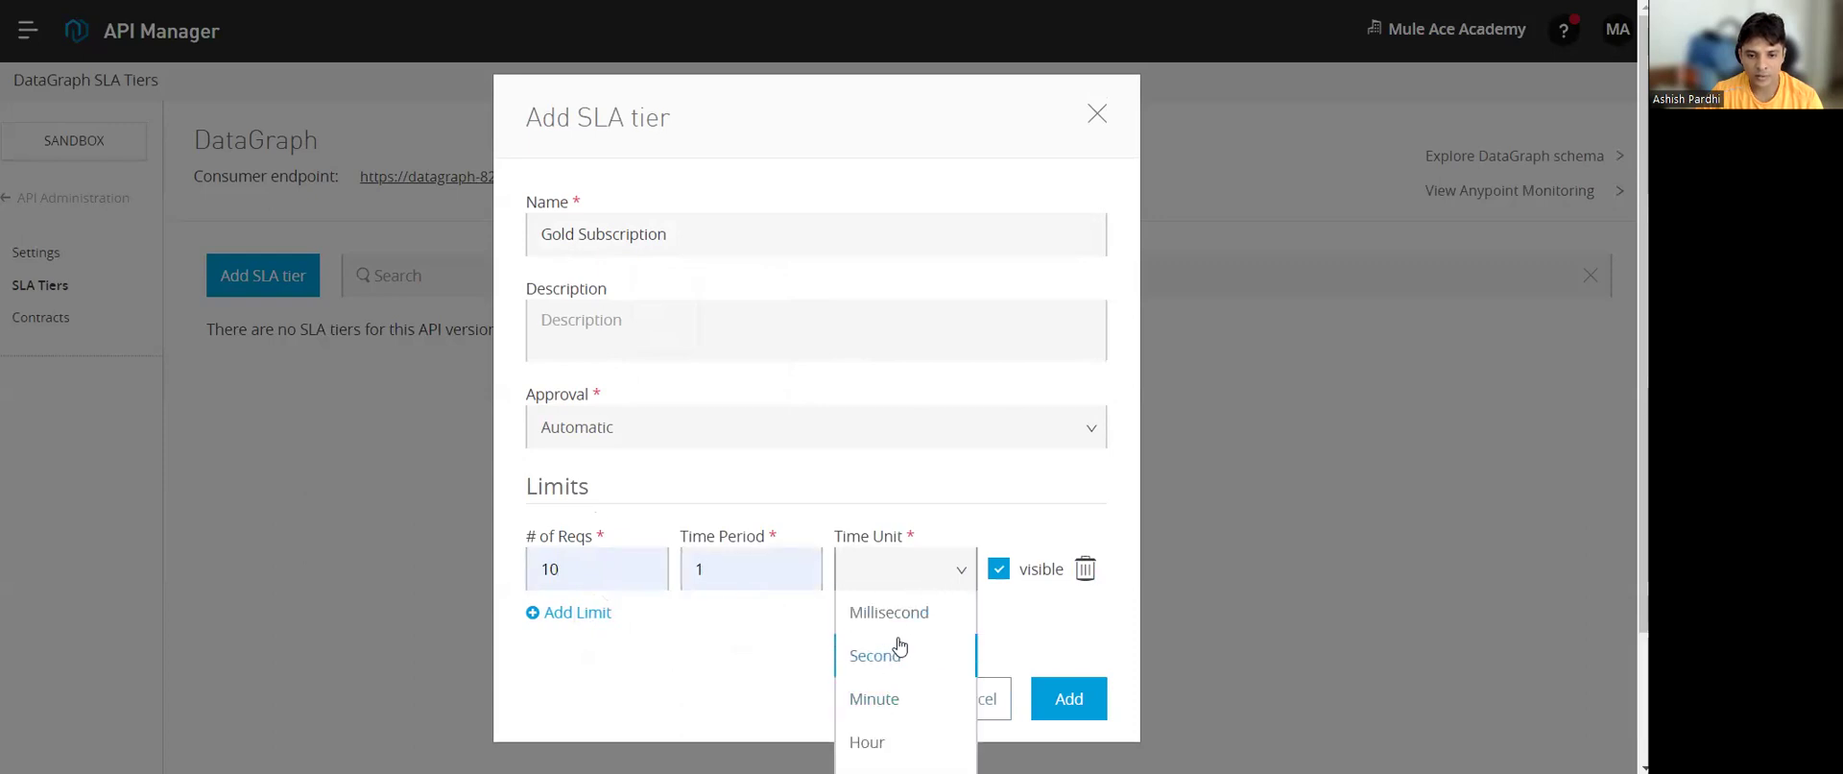
pyautogui.click(881, 701)
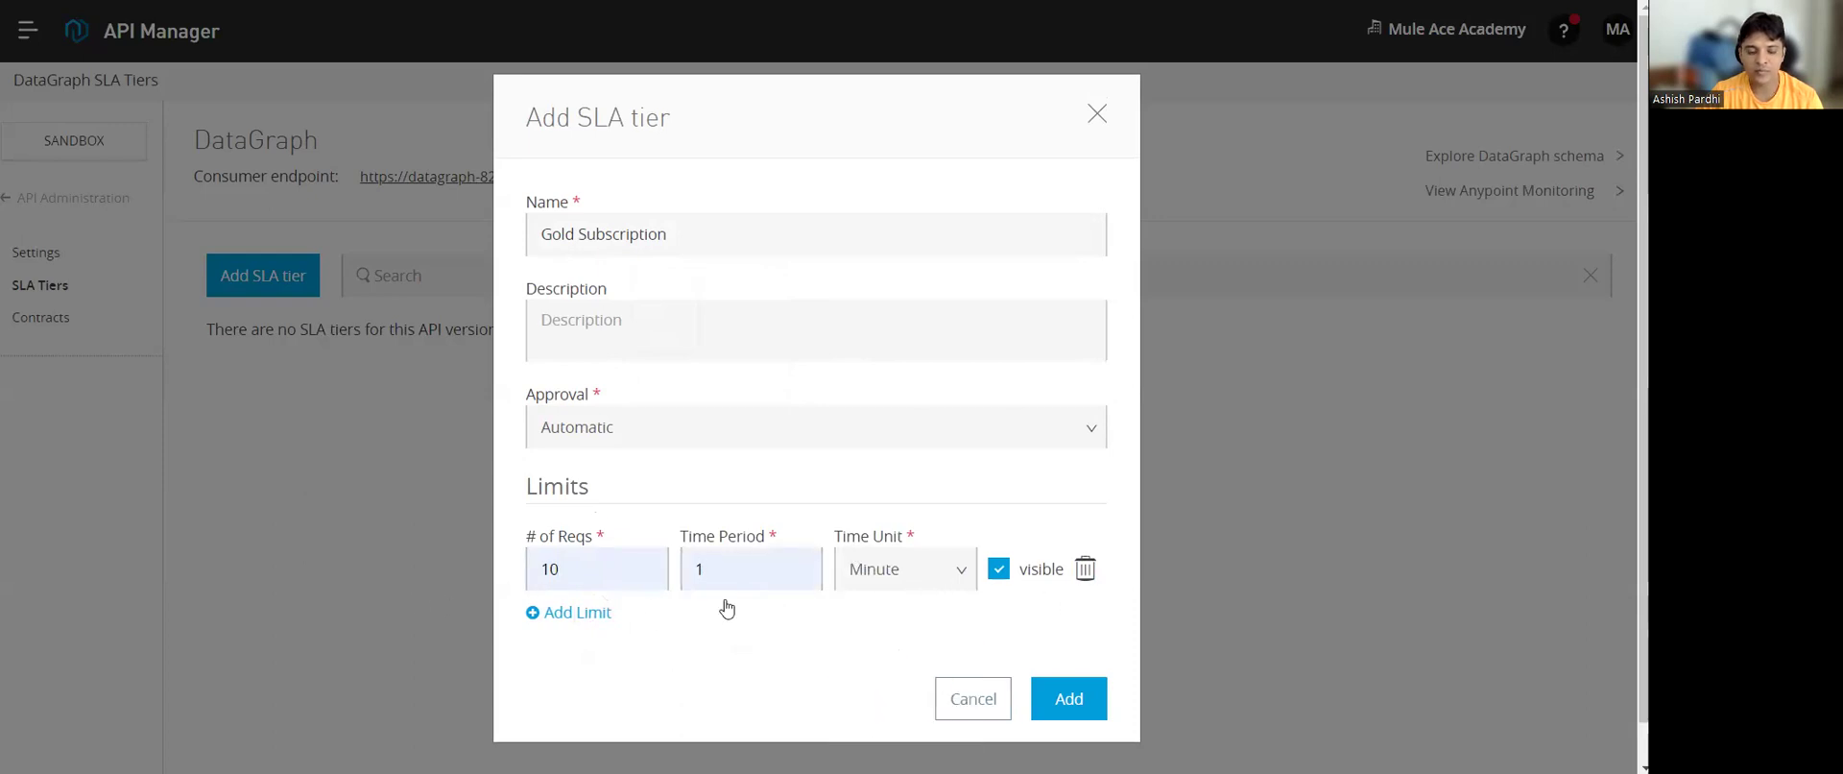
pyautogui.click(1070, 706)
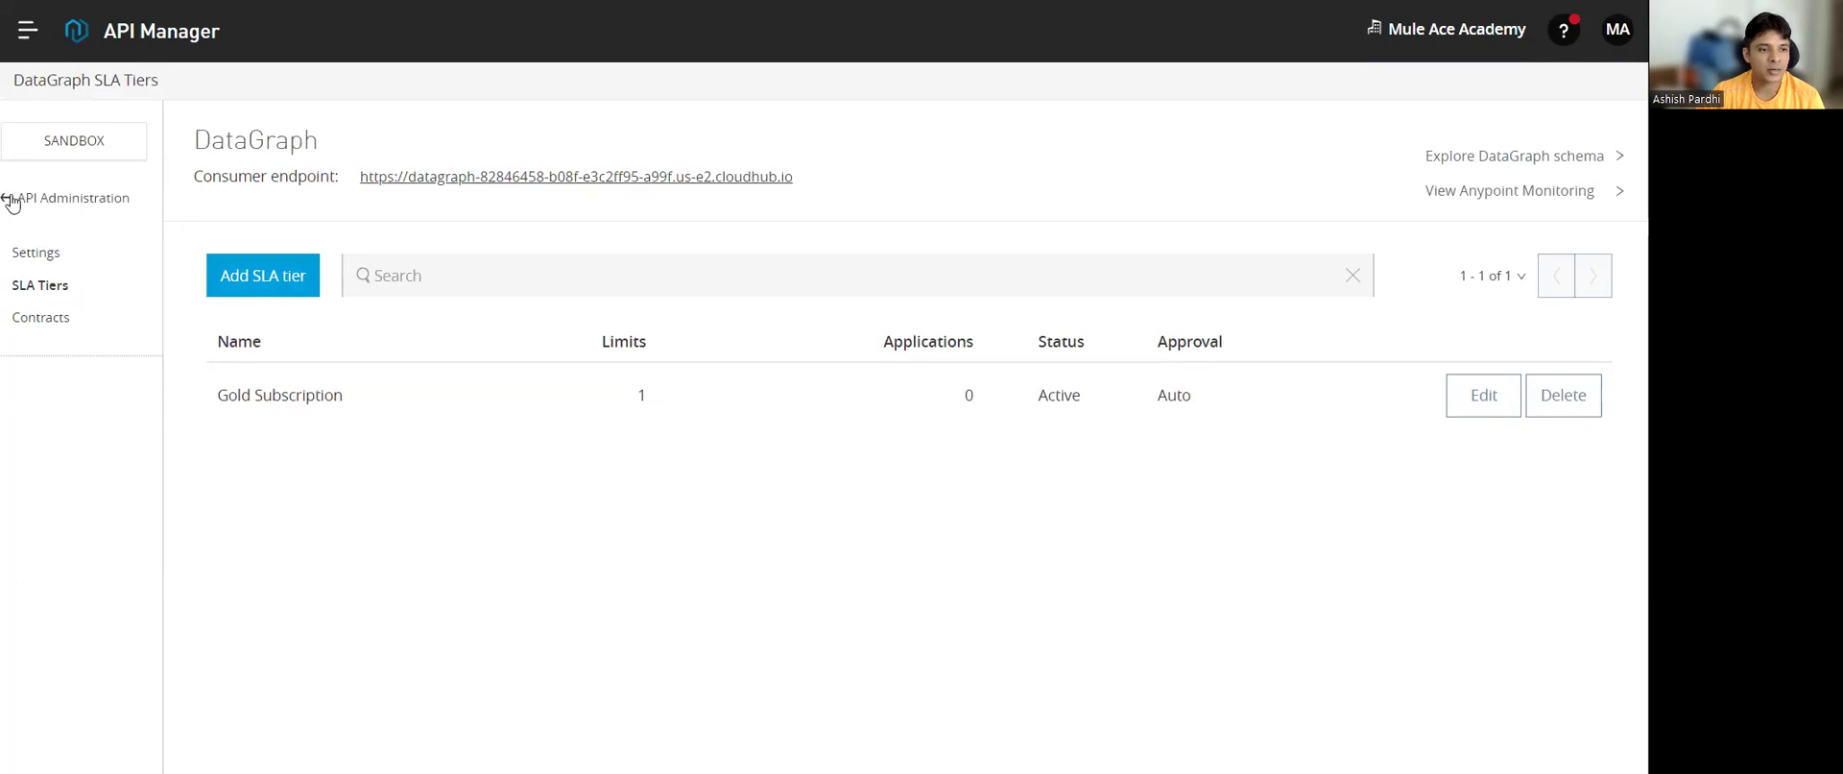
# Step: Change the DataGraph policy to SLA based rate limiting (Fulfills Client ID) and save the changes
pyautogui.click(23, 253)
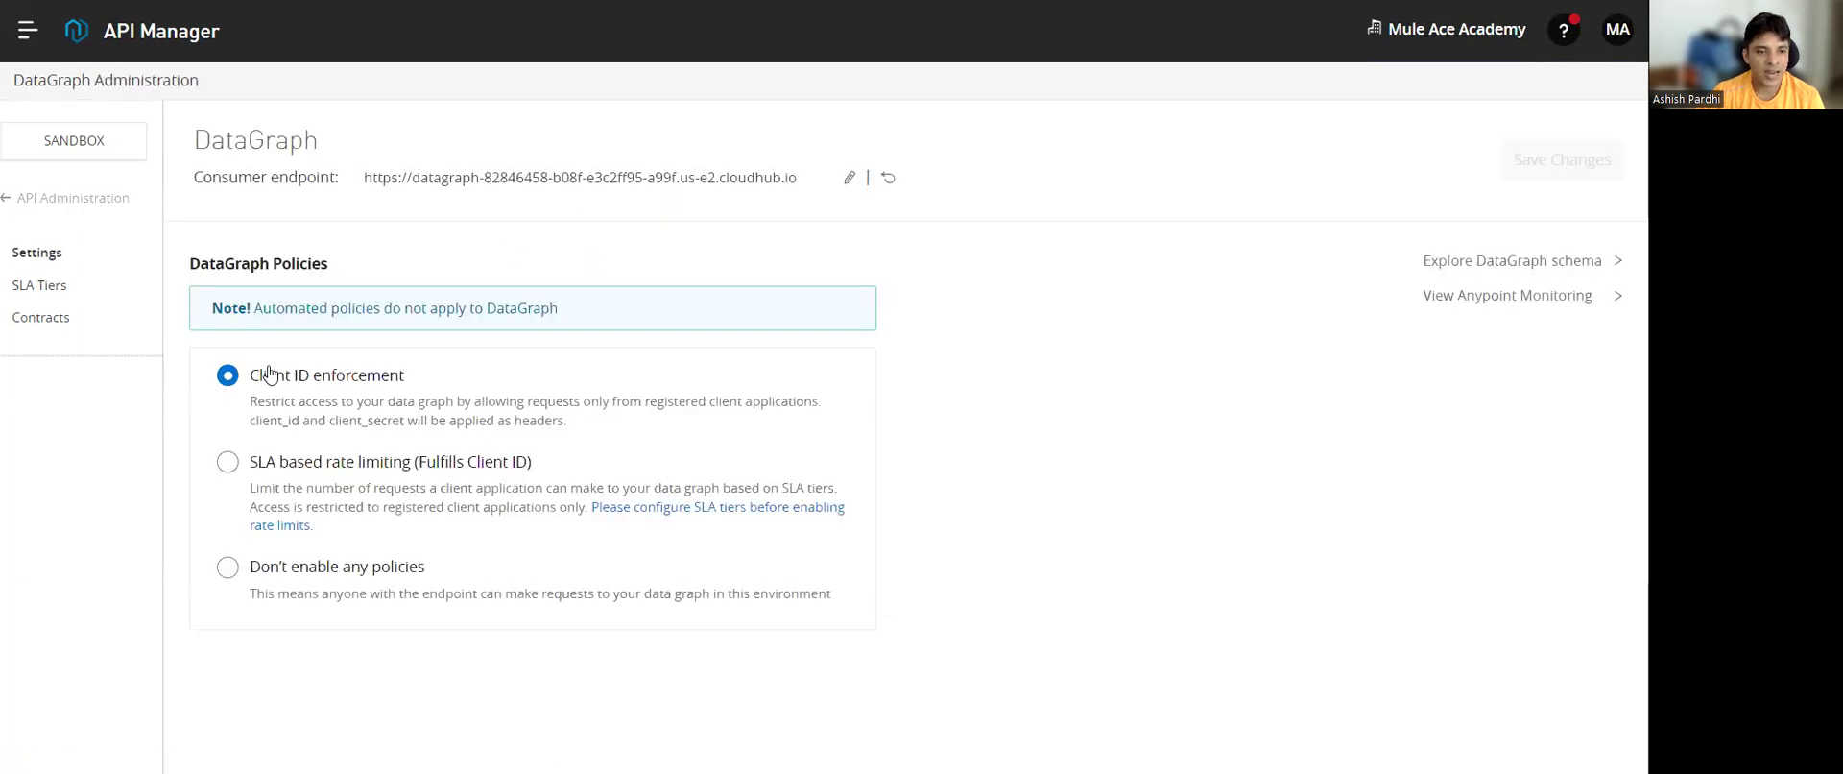
pyautogui.click(227, 462)
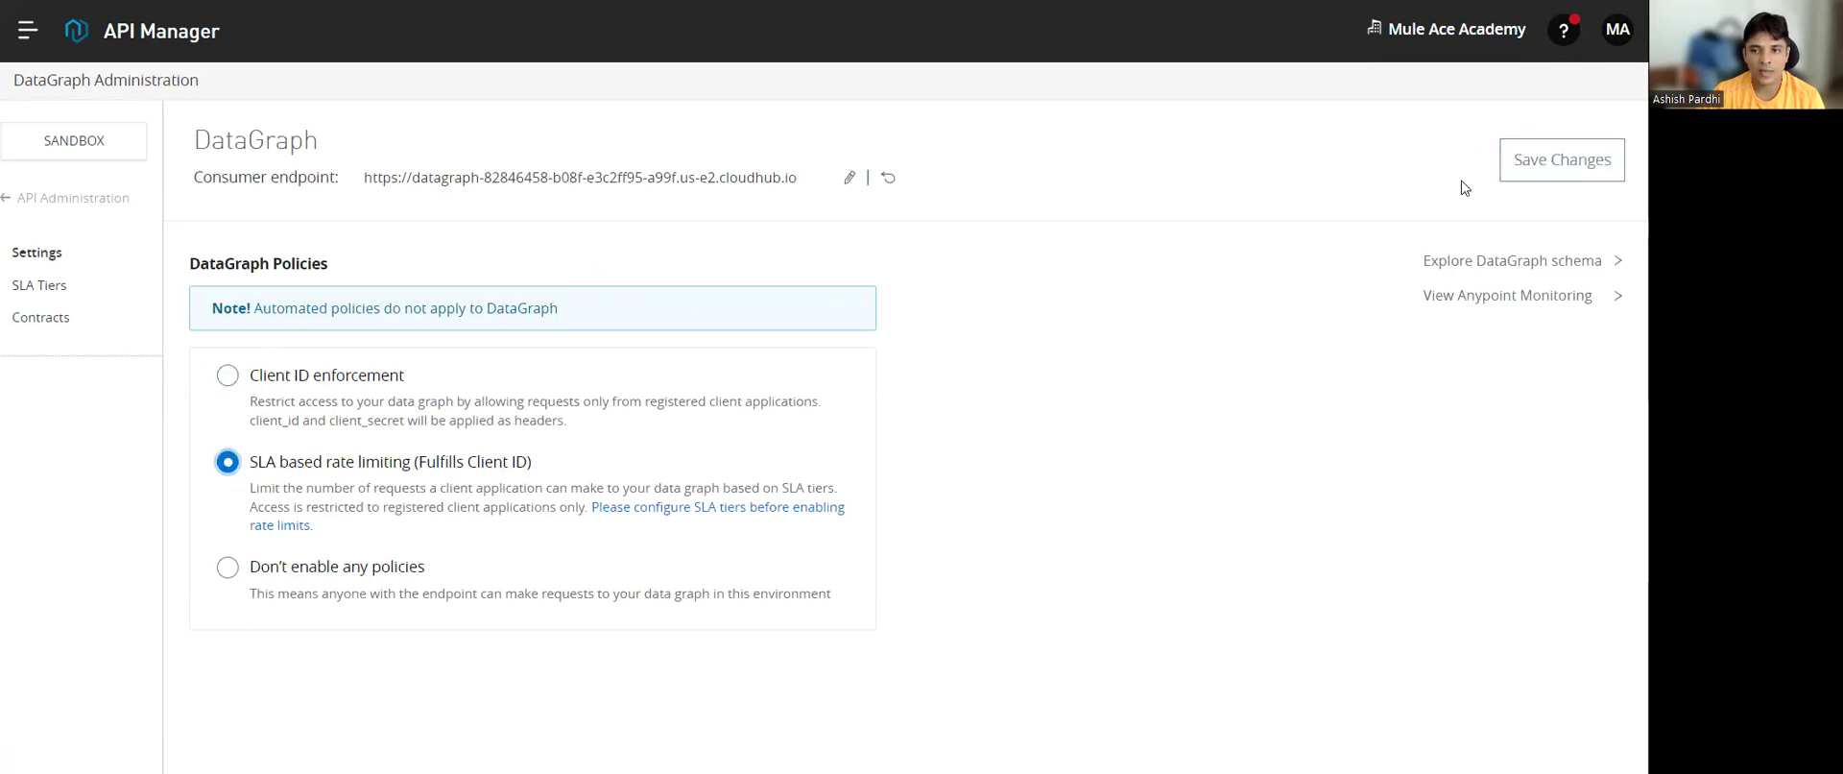
pyautogui.click(1552, 161)
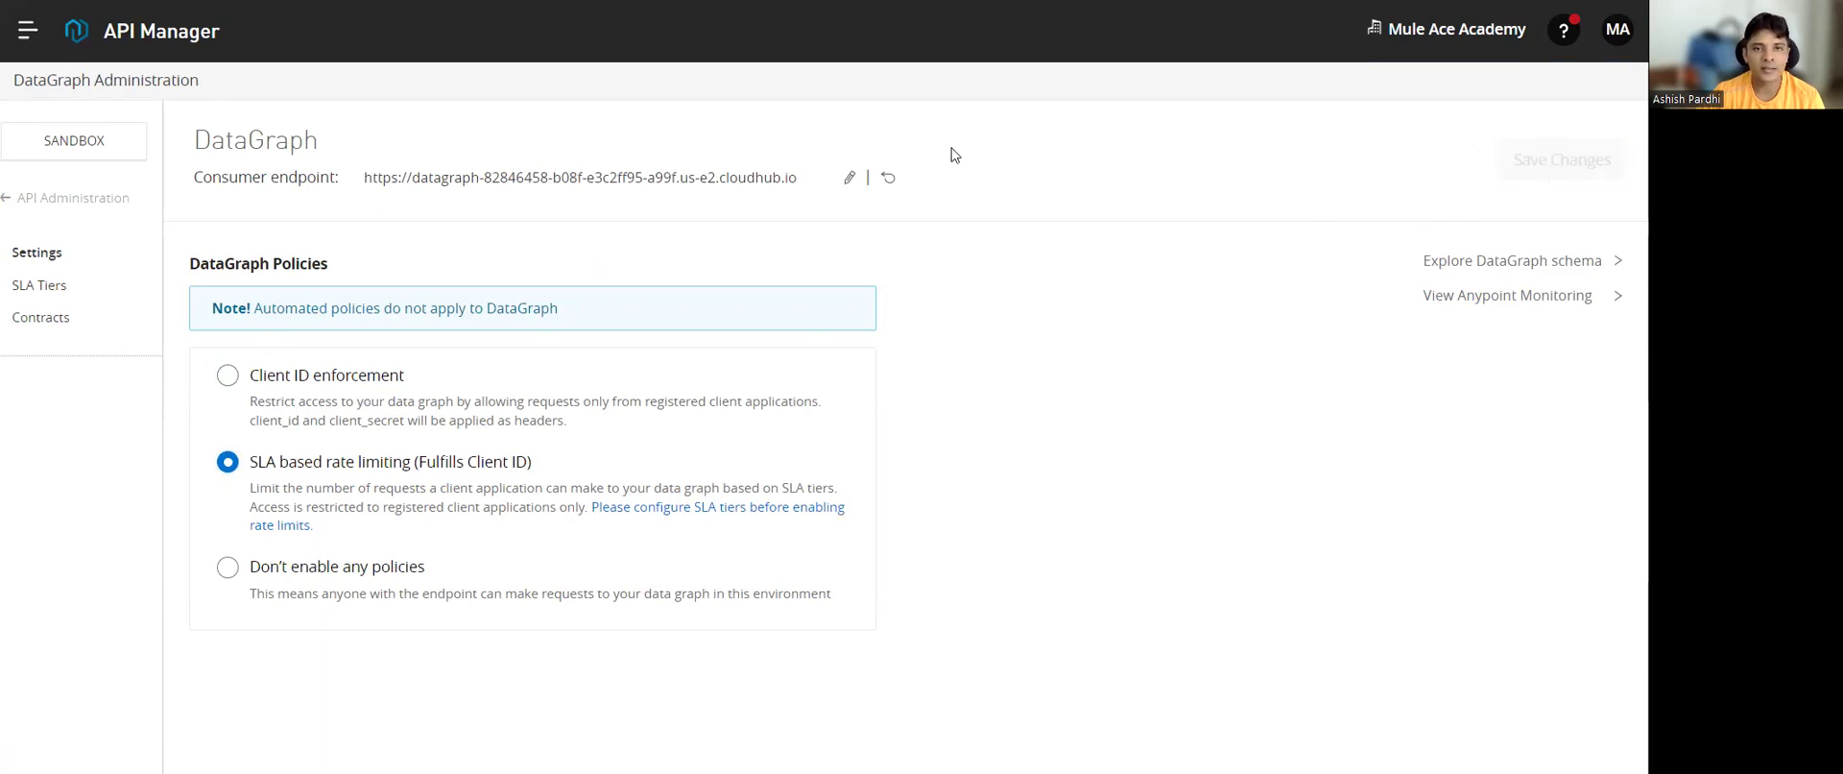
# Step: Switch back to DataGraph's Run Operation page and choose to switch the query credentials to a newly created application
pyautogui.hotkey('ctrl', 'Tab')
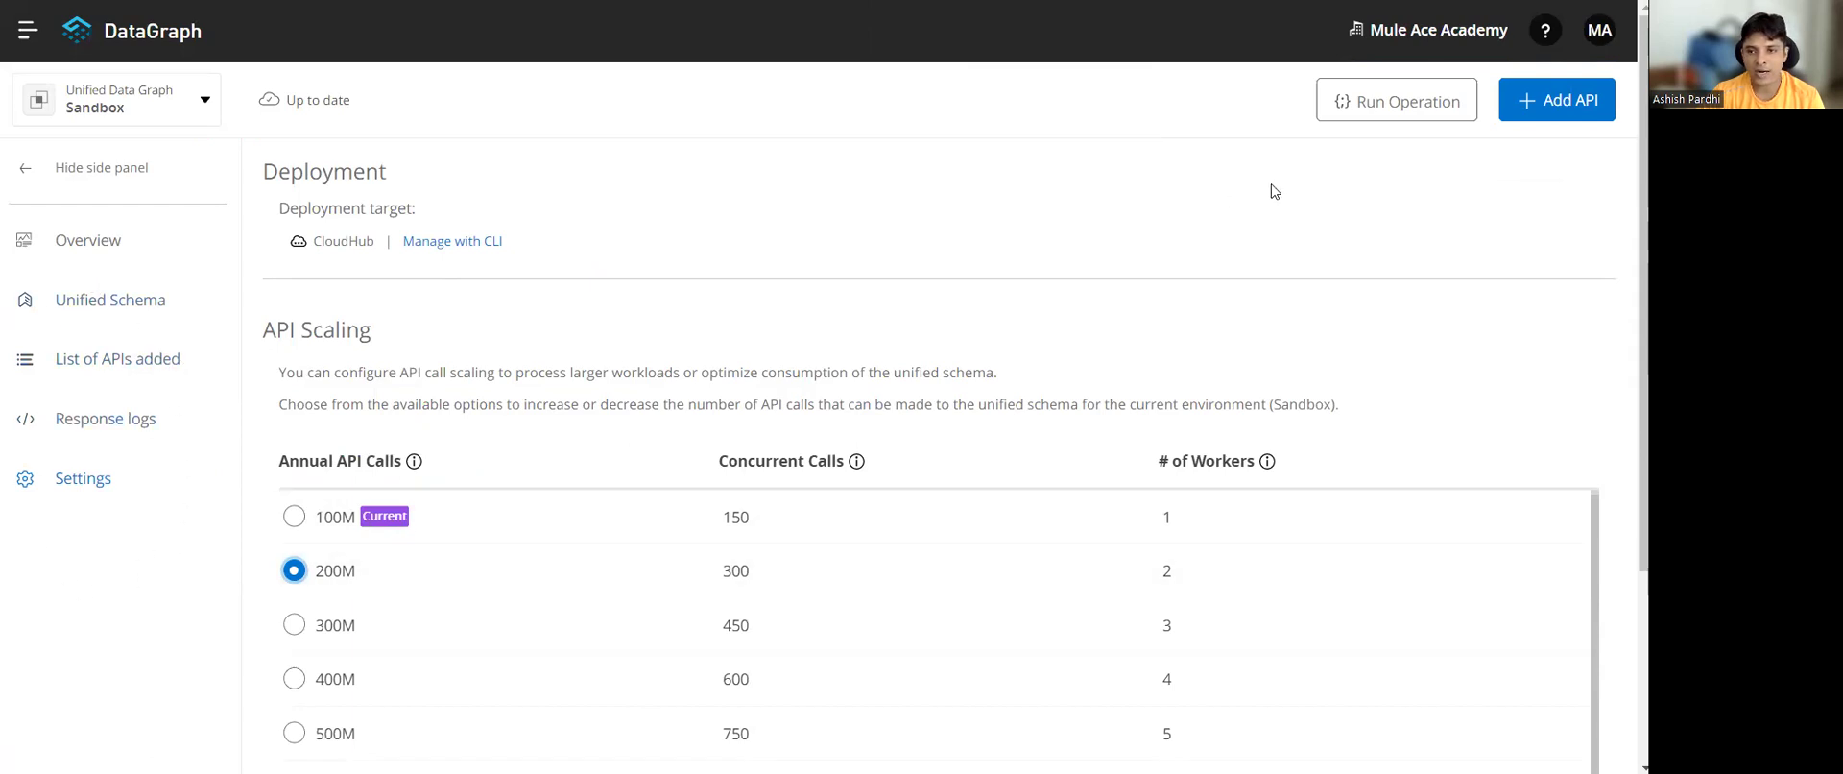
pyautogui.click(1408, 103)
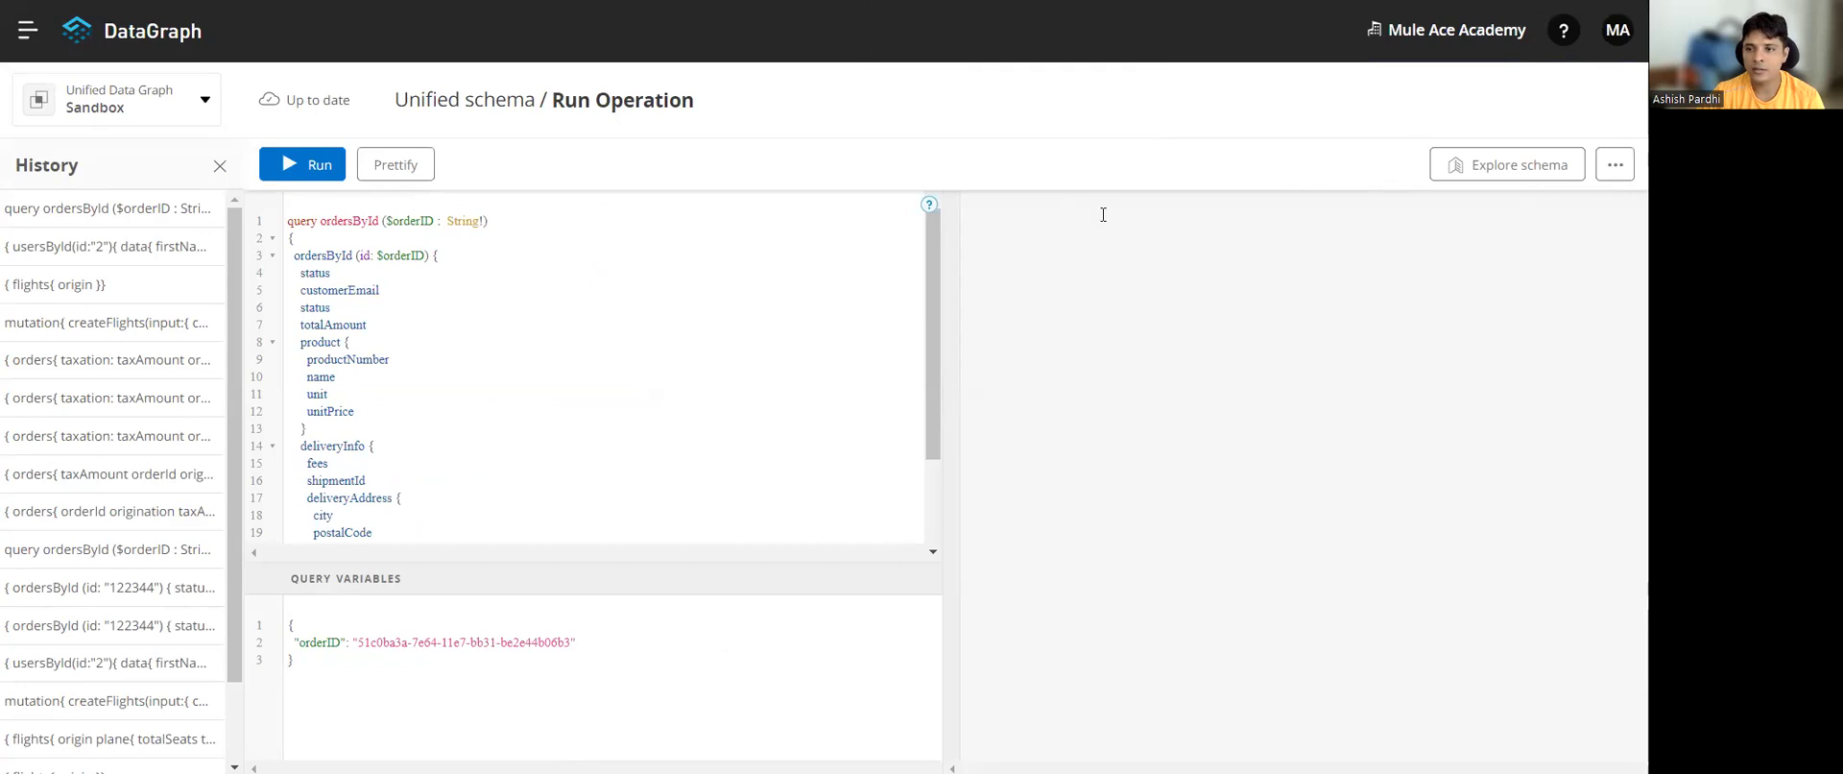
pyautogui.click(1616, 165)
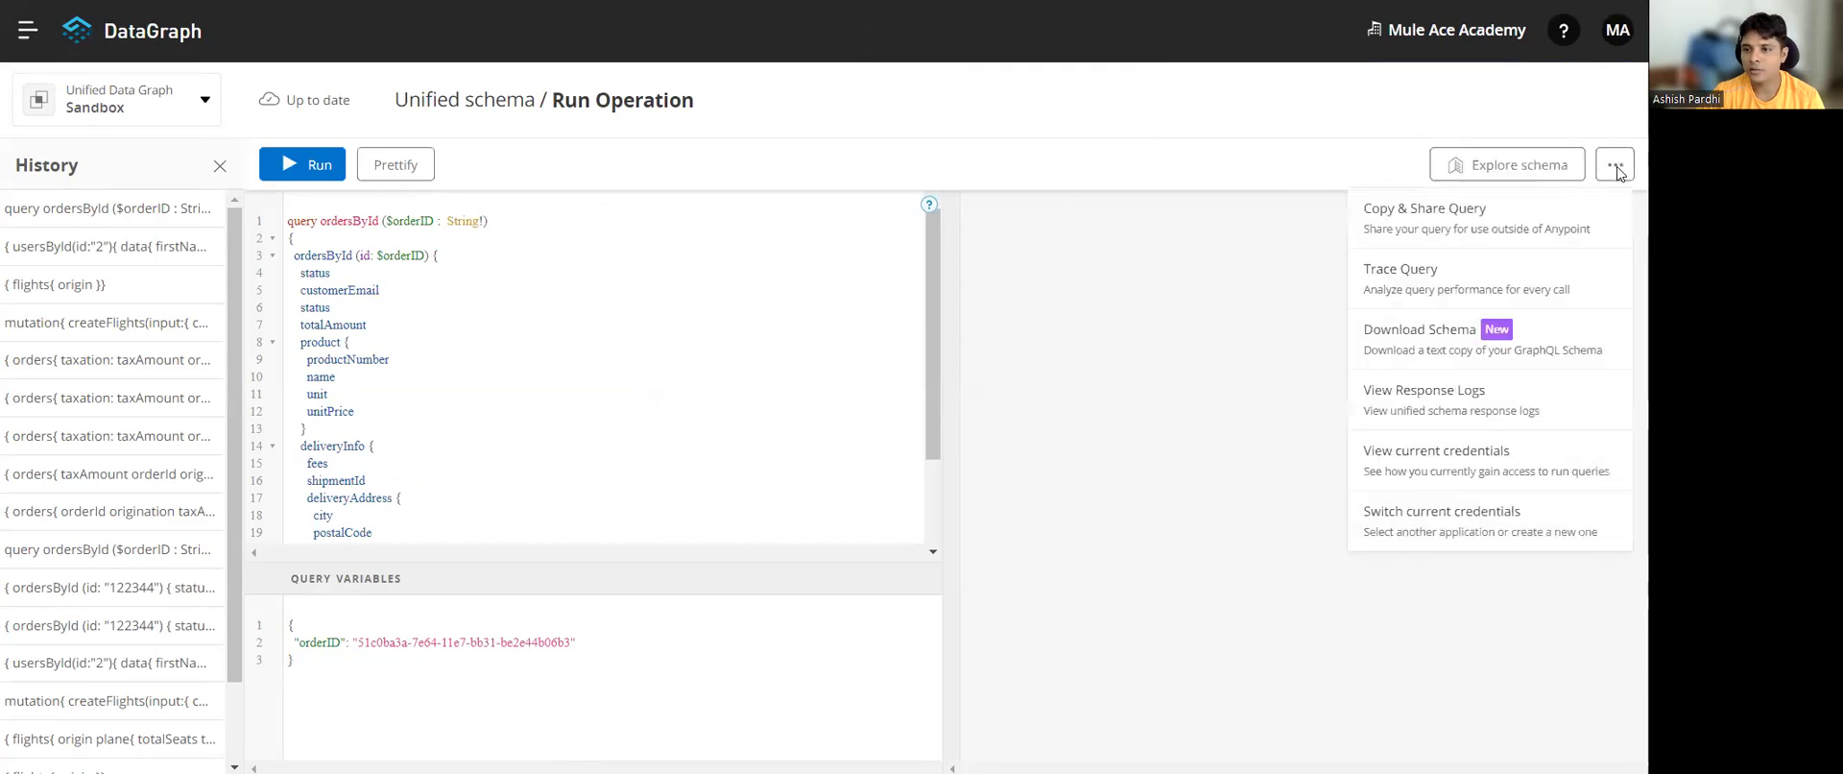
pyautogui.click(1480, 533)
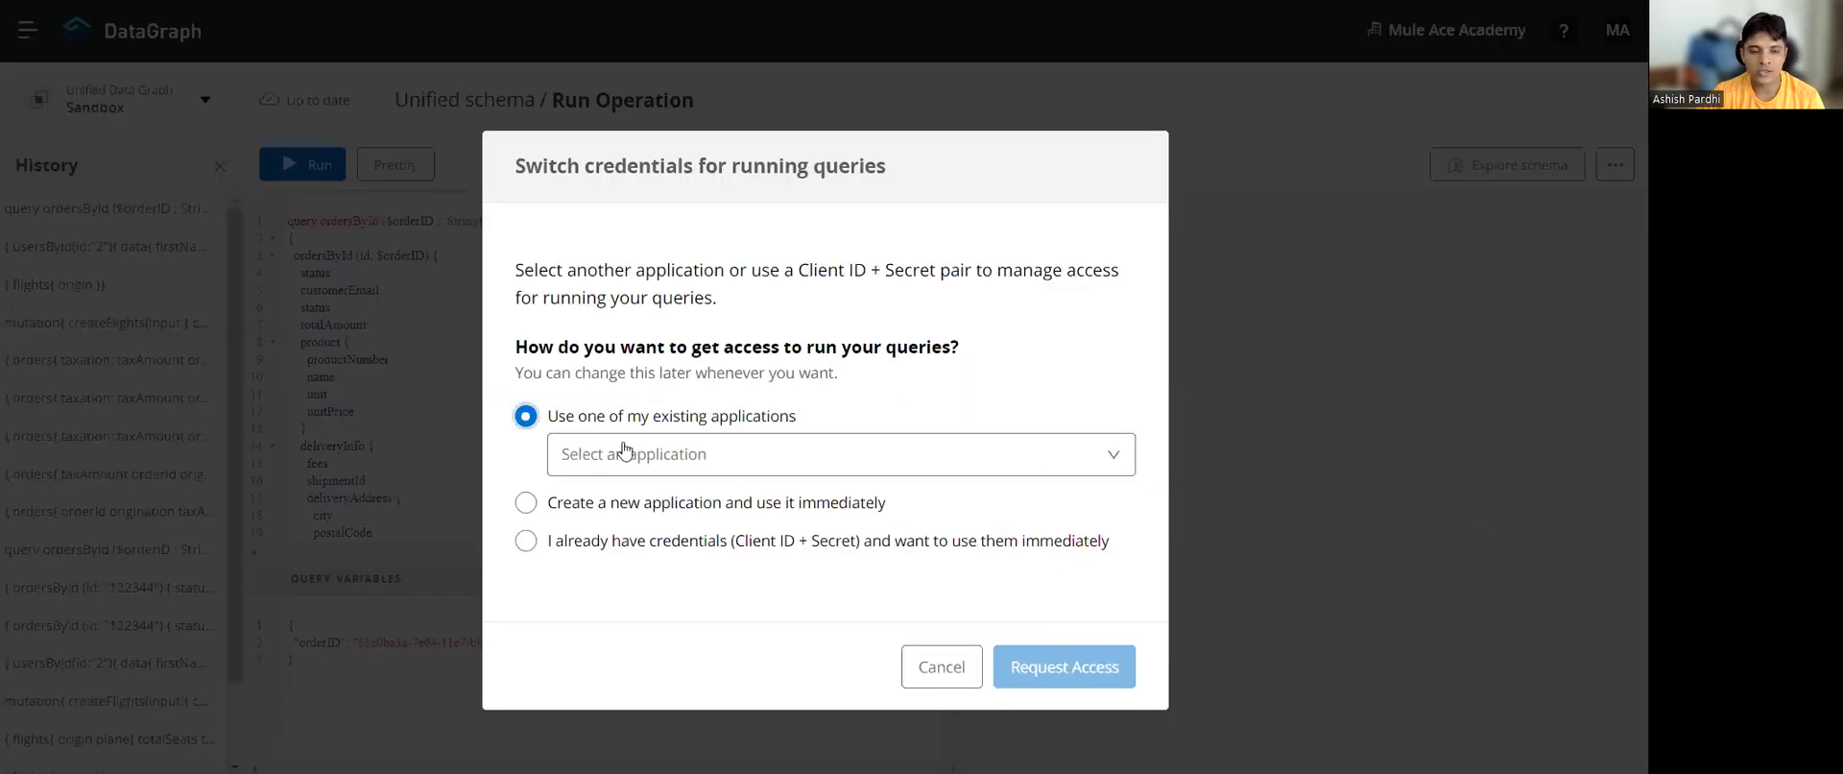
pyautogui.click(1088, 467)
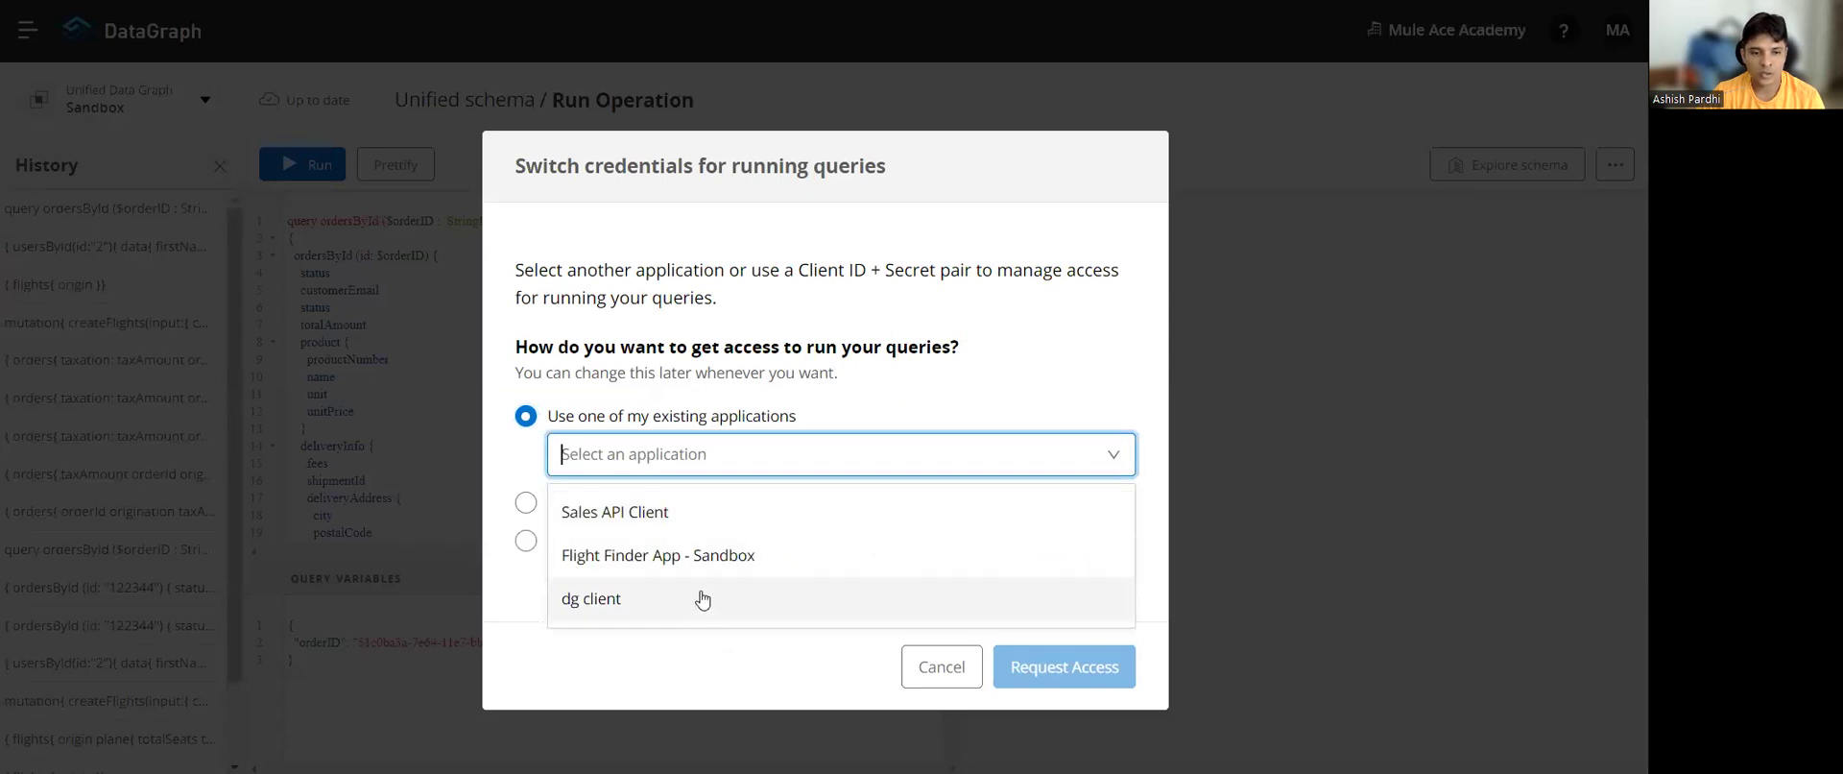
pyautogui.click(526, 503)
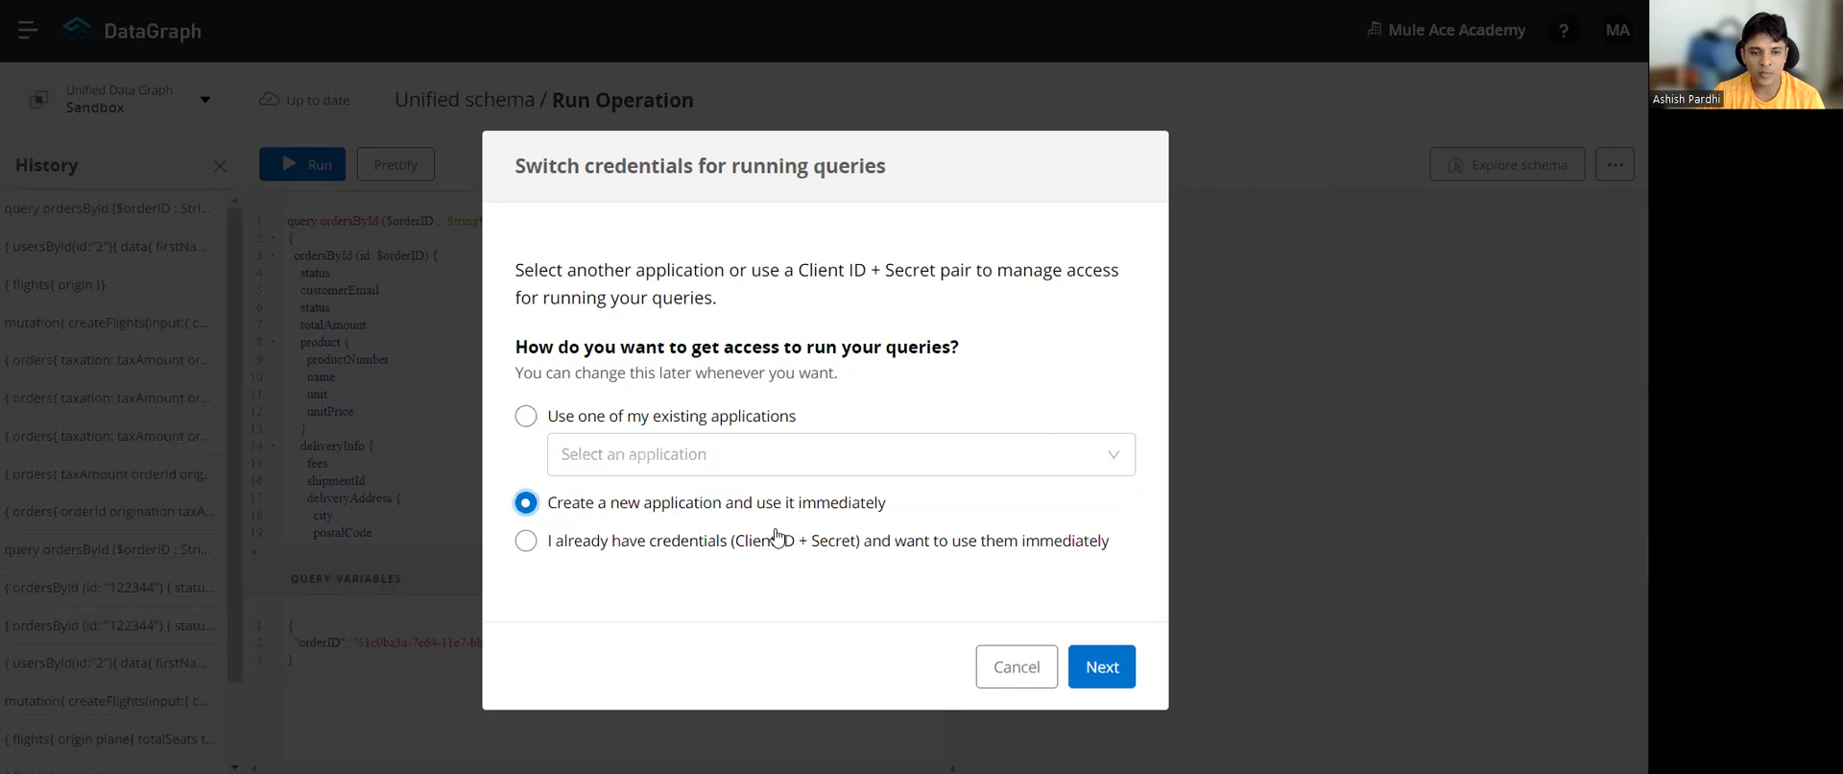
pyautogui.click(1101, 665)
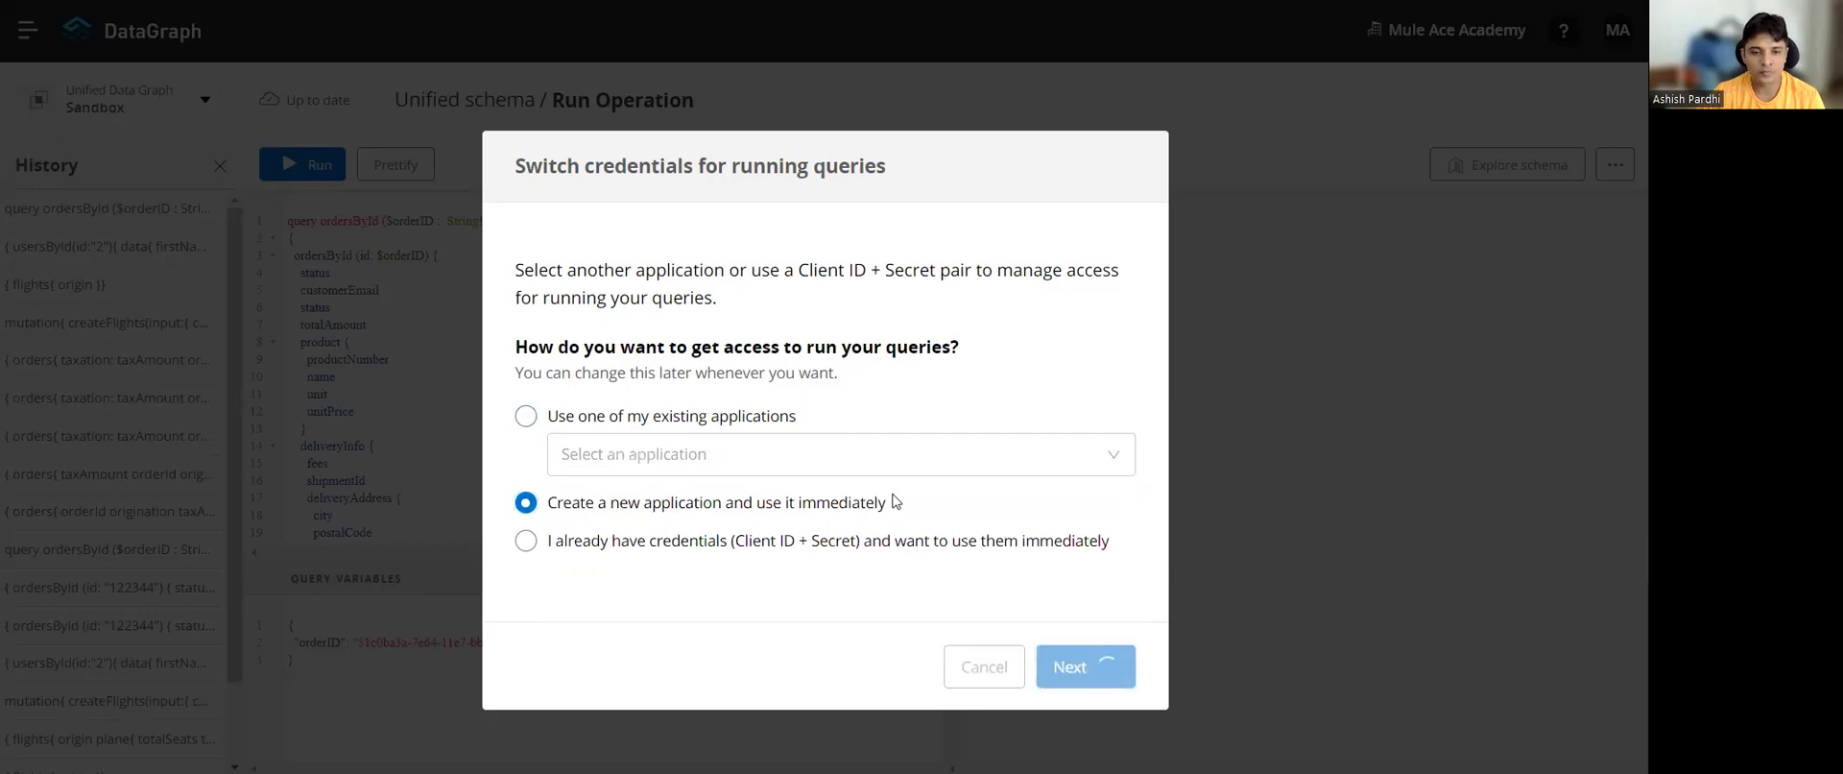
# Step: Create the application SLA DG Client APP with access on the Gold Subscription tier, and check its contract in API Manager
pyautogui.click(725, 325)
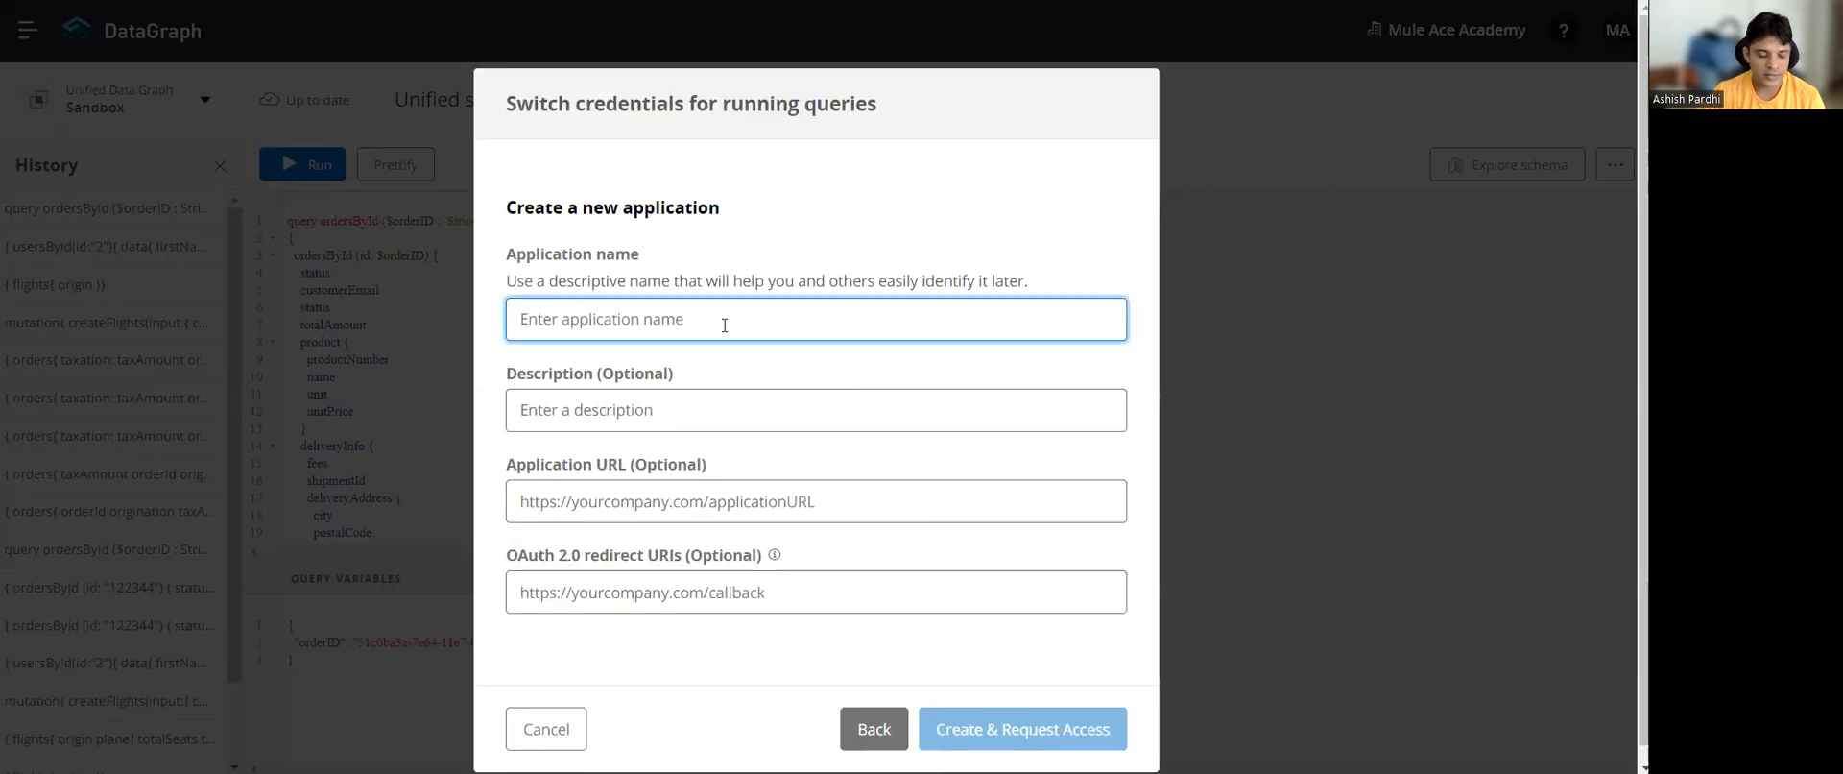
pyautogui.write('SLA DG Client APP')
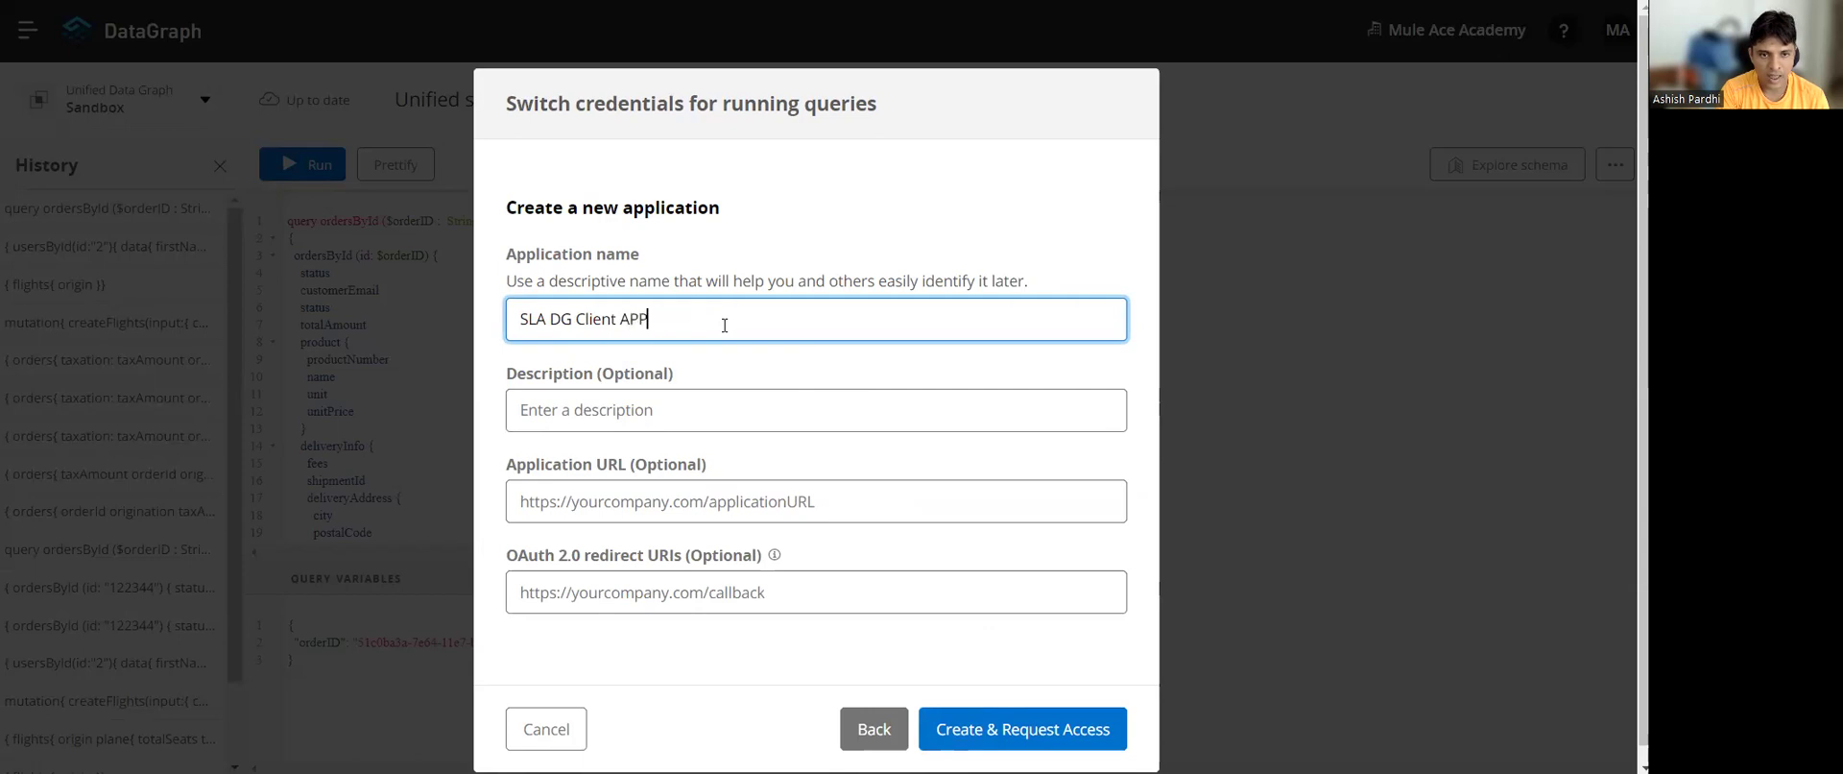
pyautogui.click(1018, 730)
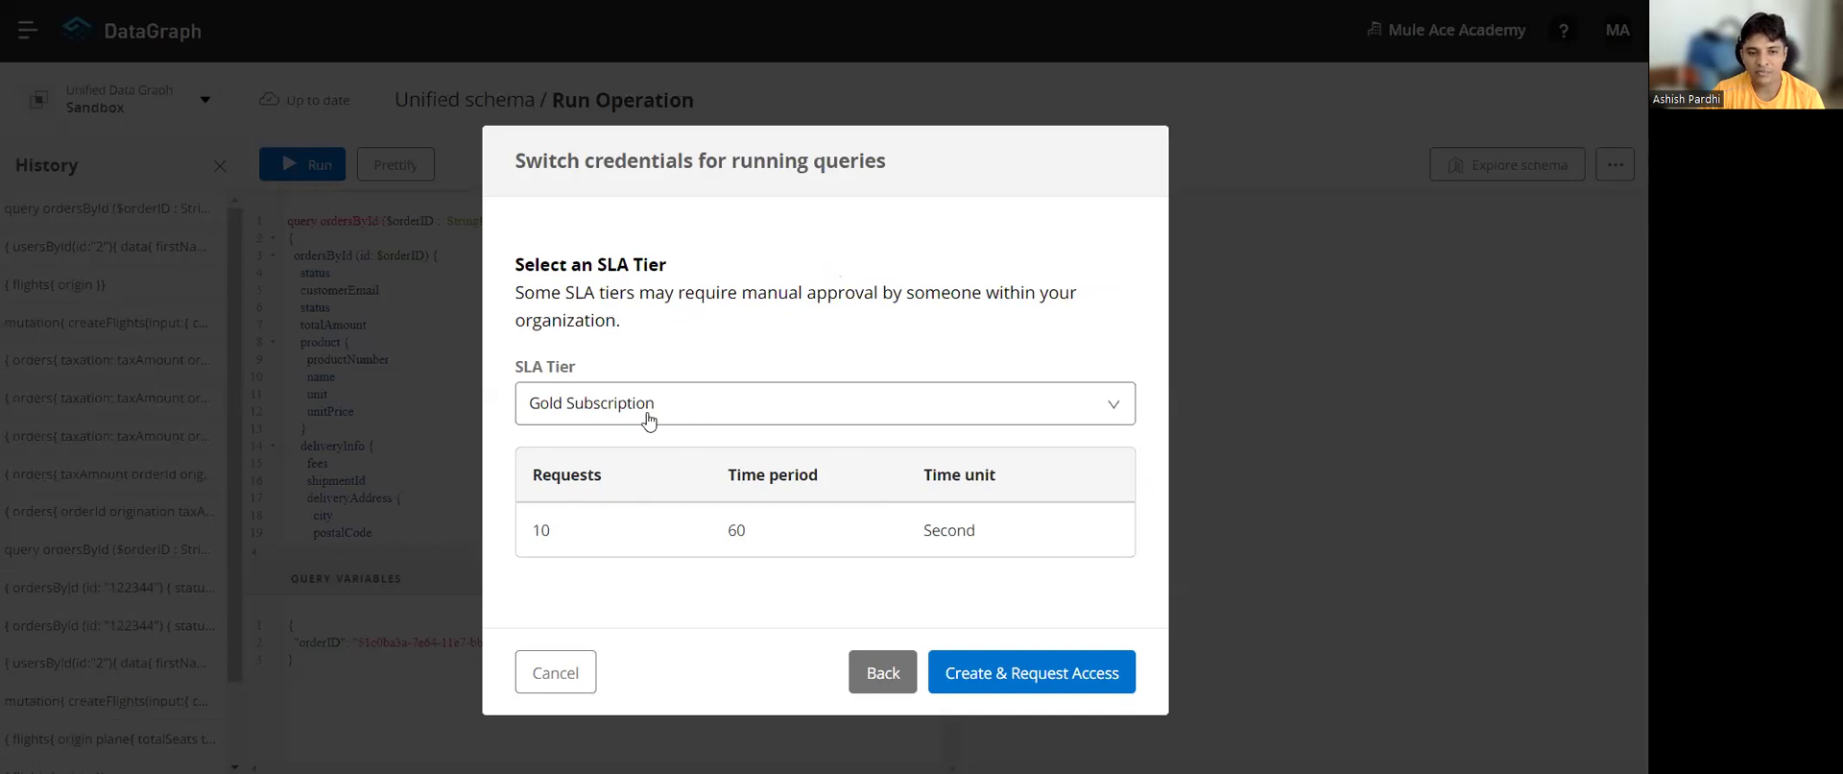
pyautogui.click(1057, 669)
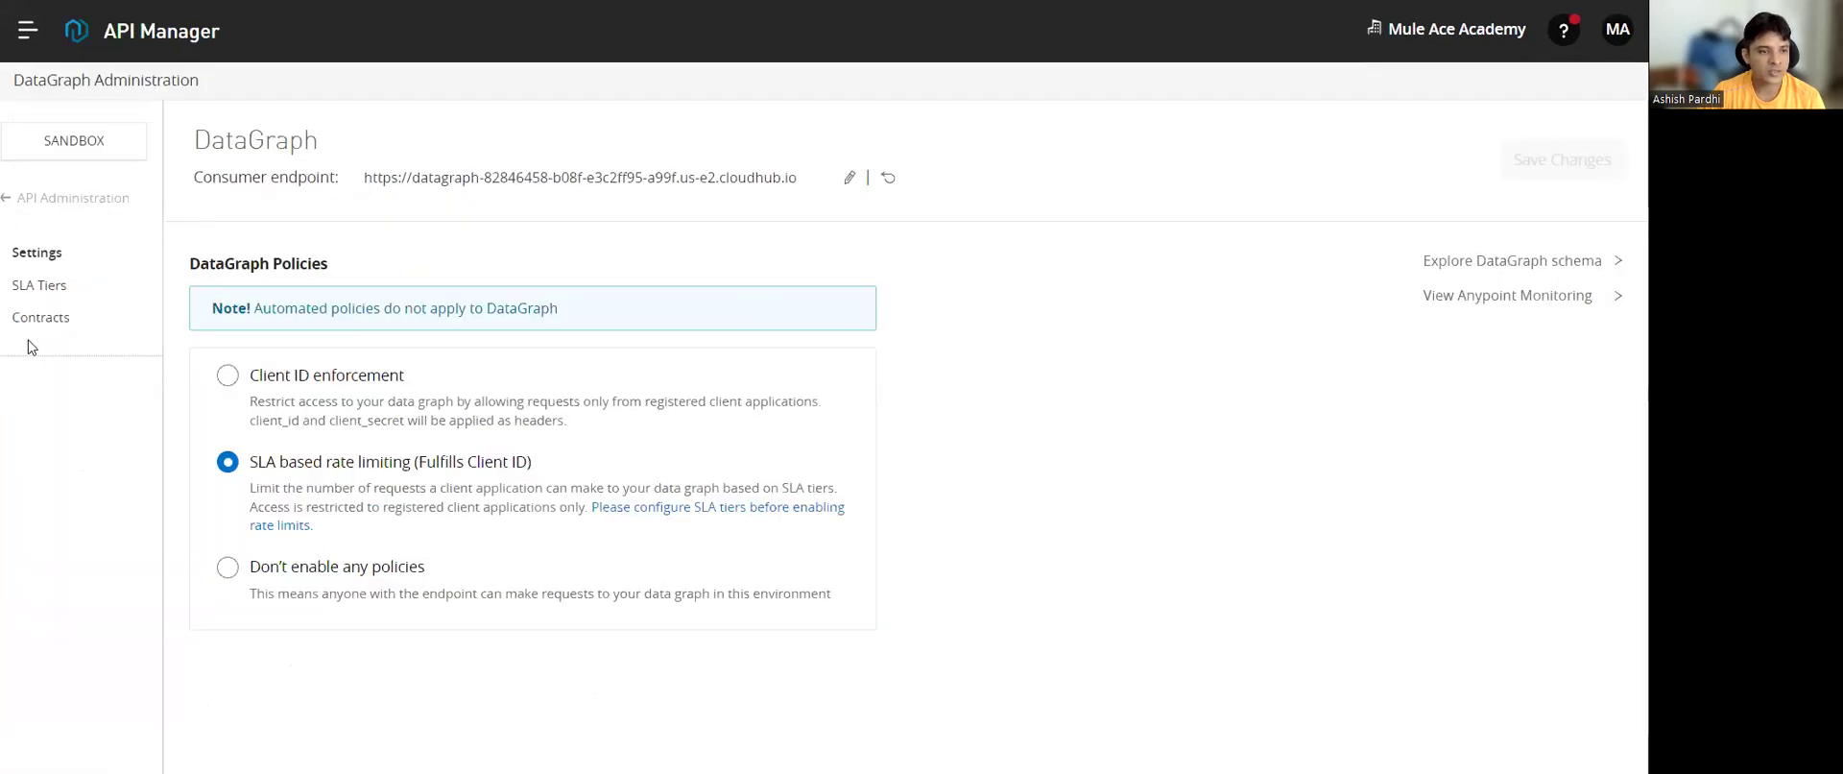
pyautogui.click(35, 319)
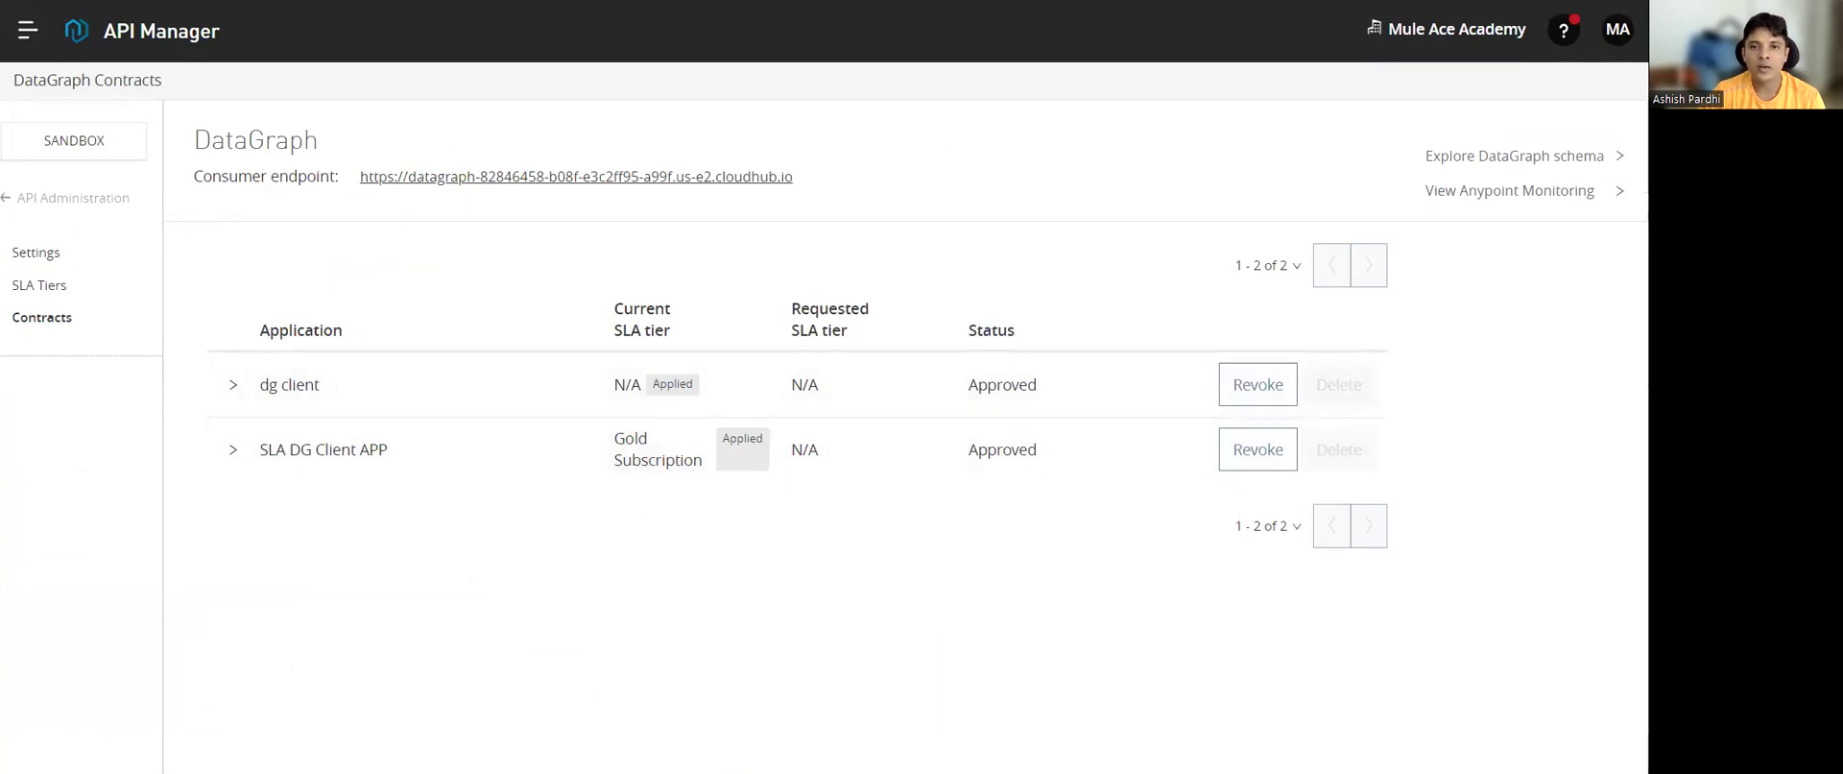
# Step: Return to DataGraph and run the ordersById query repeatedly to test the SLA rate limit, highlighting the final response
pyautogui.click(935, 0)
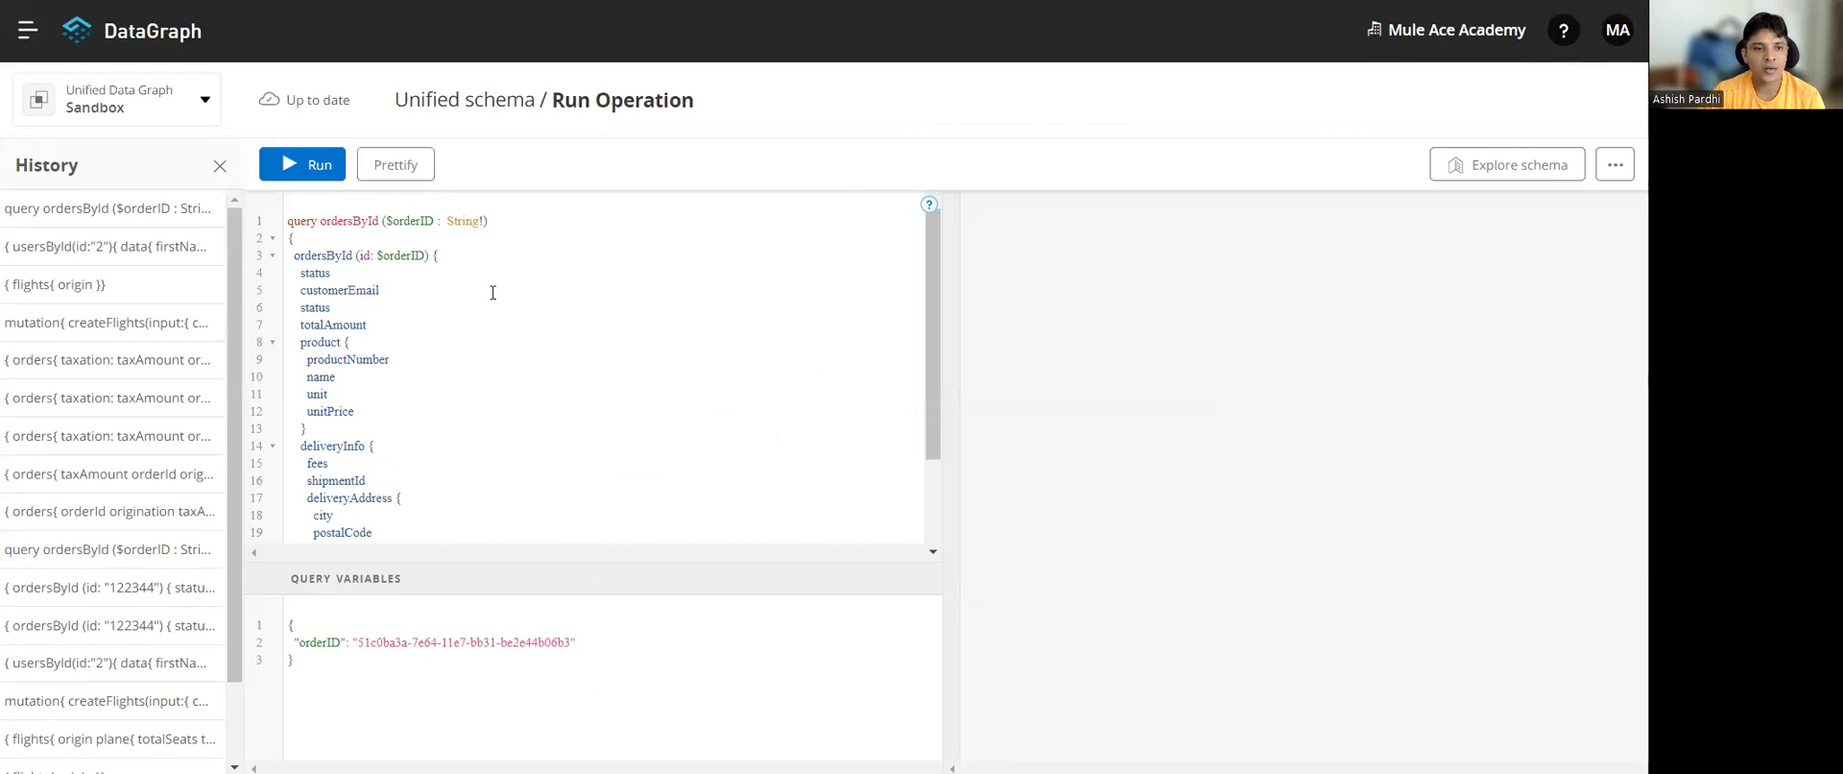
pyautogui.click(315, 170)
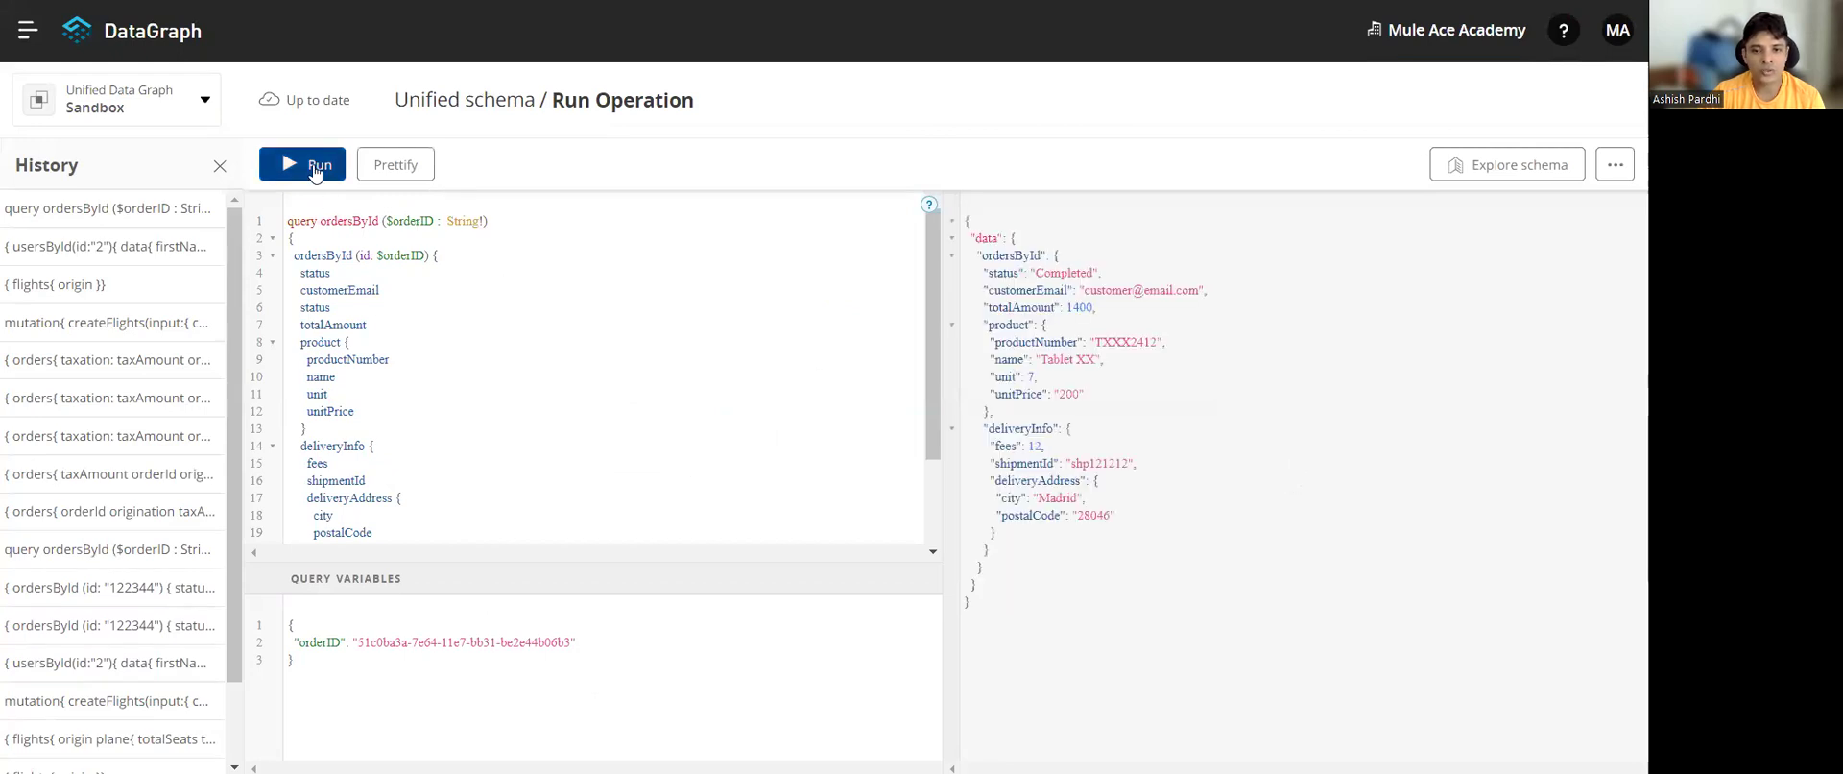
pyautogui.click(314, 170)
pyautogui.click(314, 170)
pyautogui.click(315, 170)
pyautogui.click(315, 170)
pyautogui.click(315, 170)
pyautogui.click(314, 170)
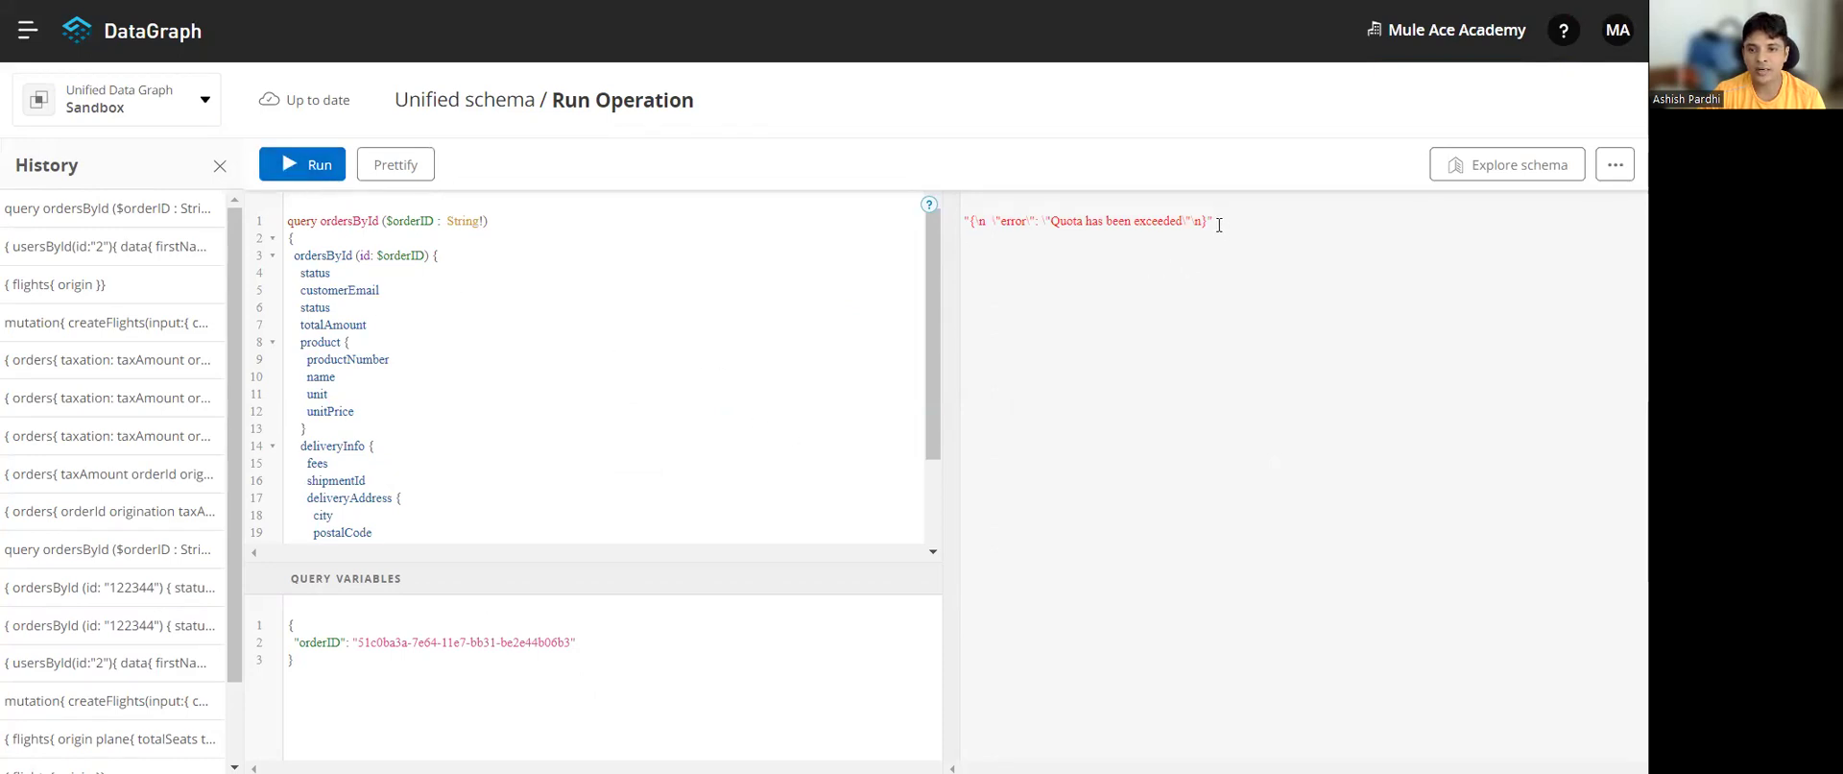
pyautogui.moveTo(1172, 223); pyautogui.dragTo(946, 222)
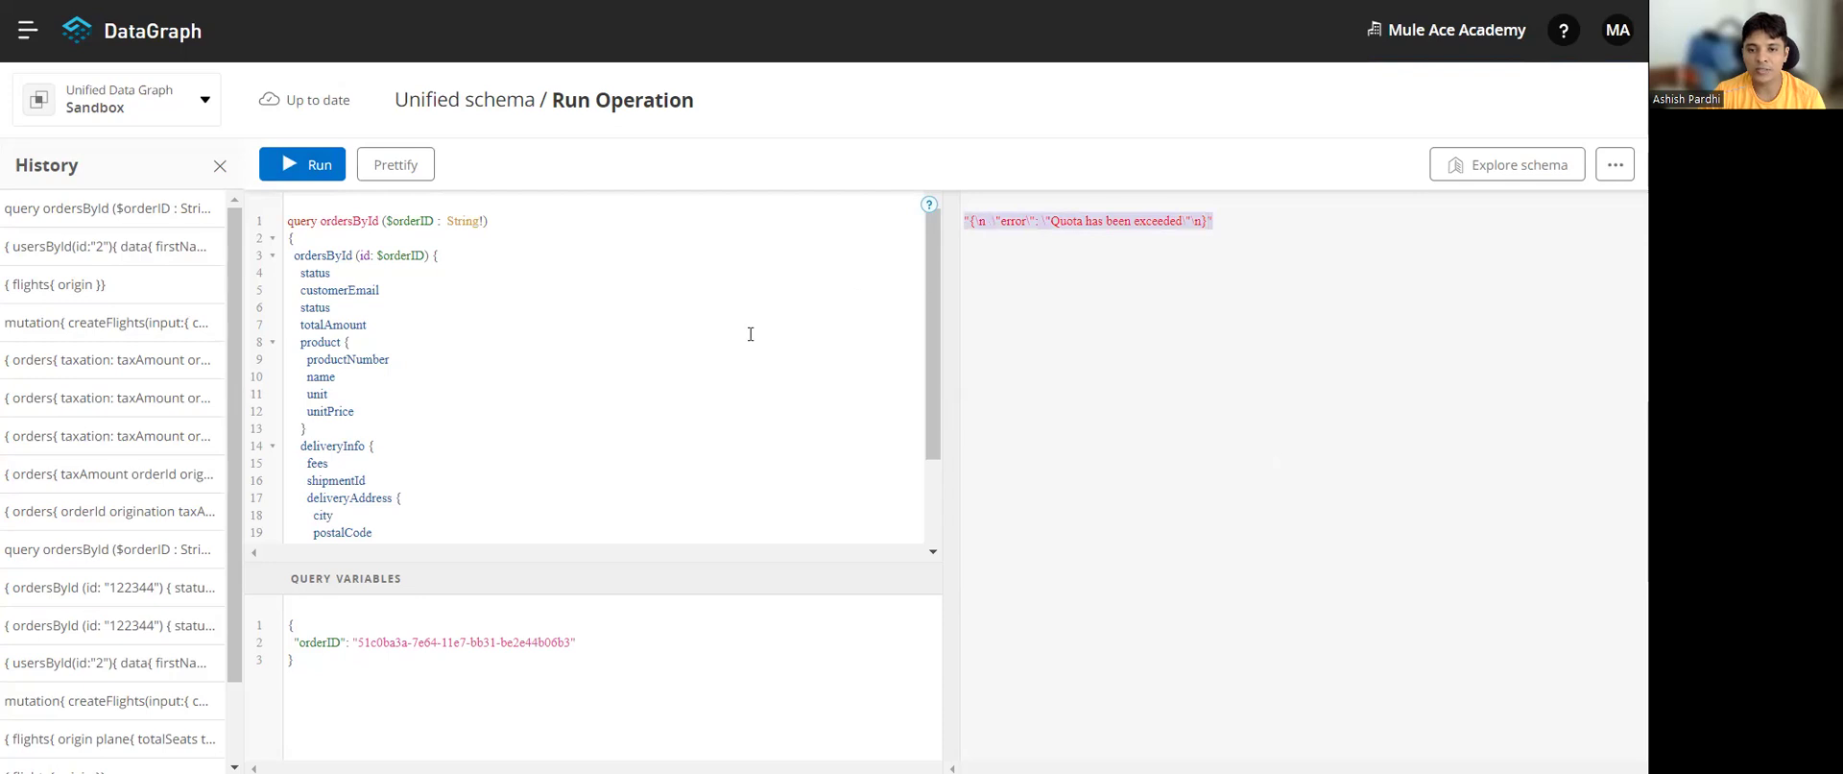